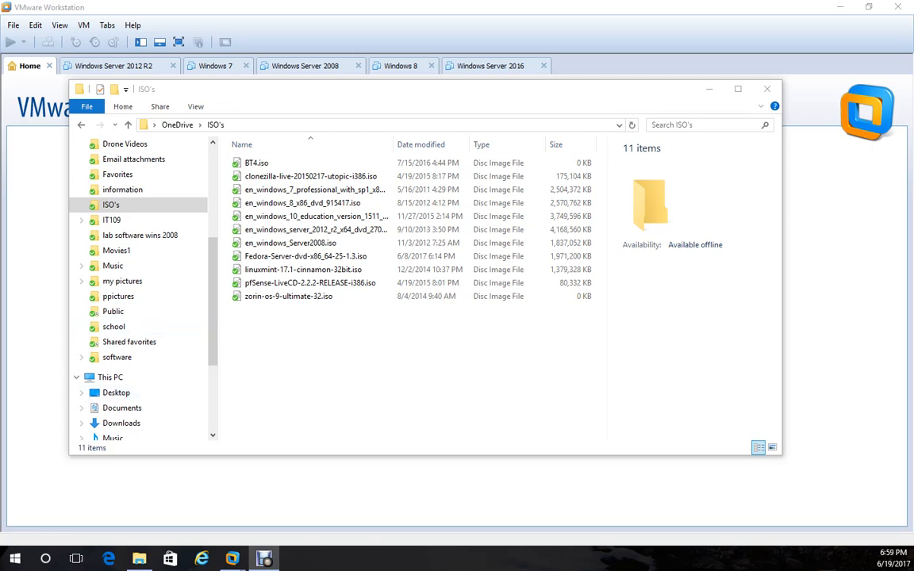
Switch from the ISO's folder to the VMware Workstation 8 Home page.
left_click(171, 9)
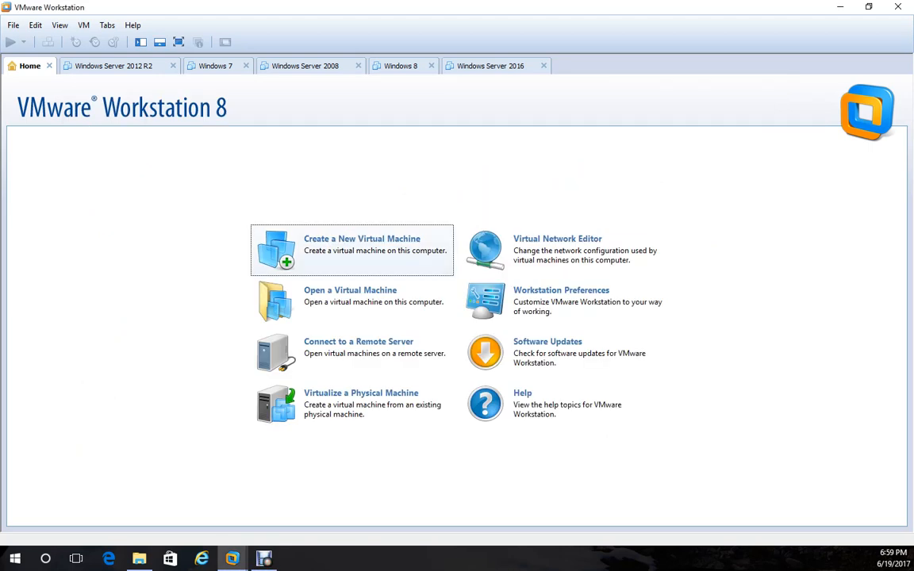
Start a Custom new virtual machine with default compatibility, installing the OS later.
left_click(352, 251)
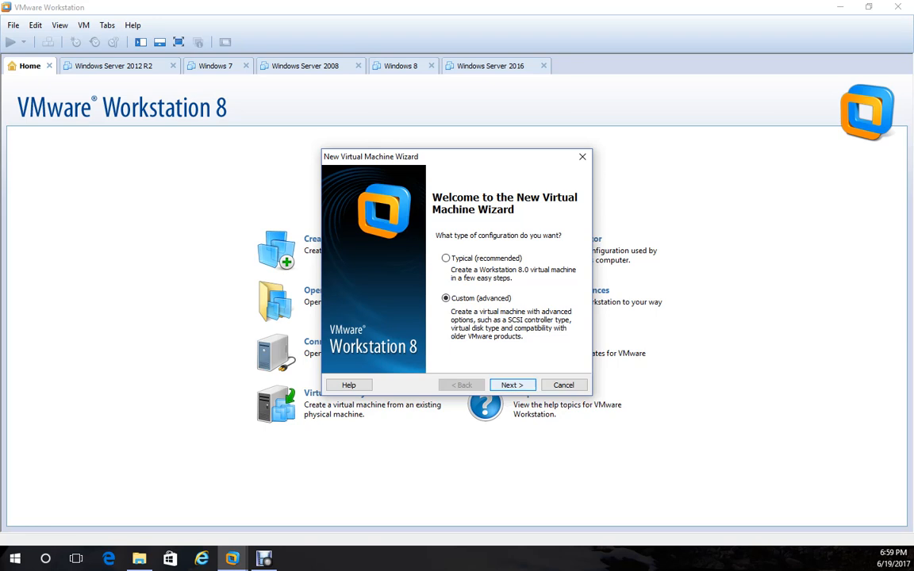
left_click(512, 386)
left_click(512, 386)
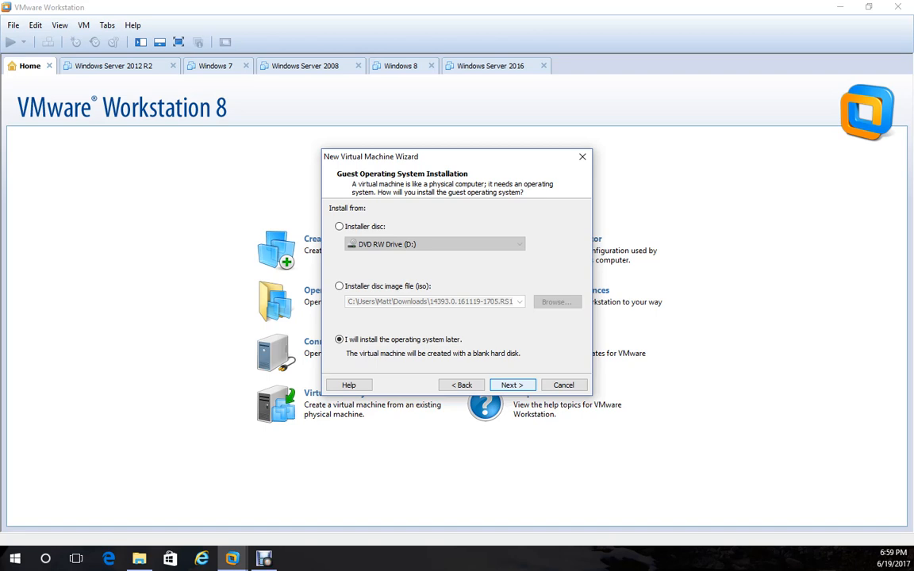
key("Return")
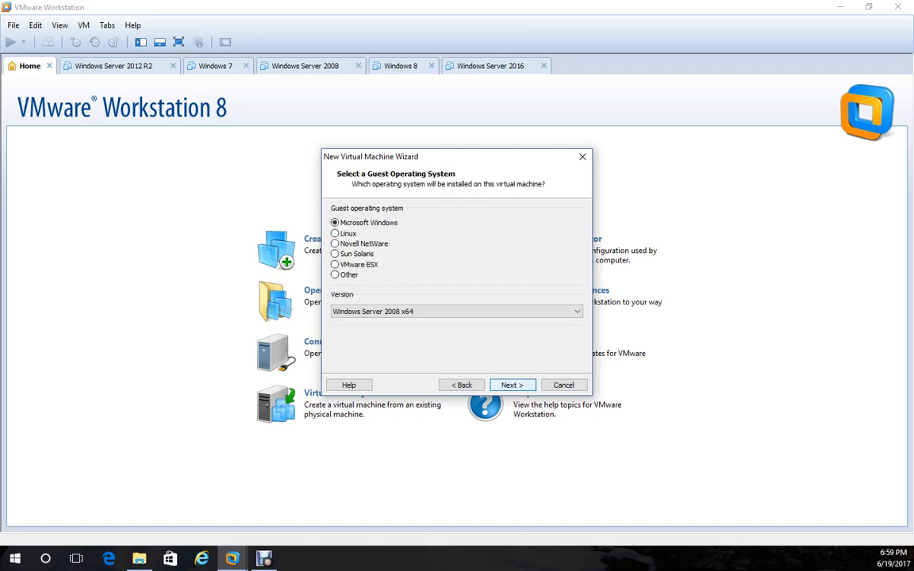
Choose Linux as the guest OS with version Fedora.
left_click(347, 233)
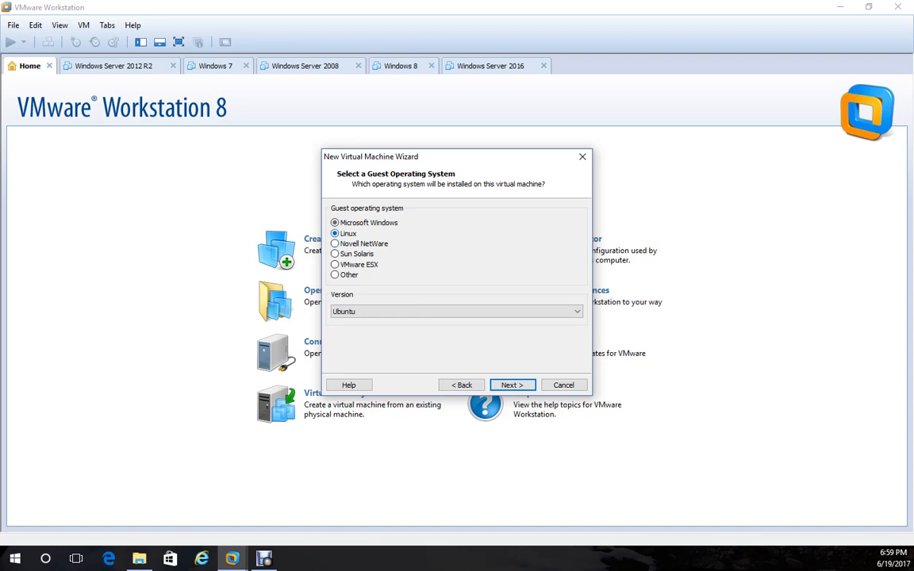
left_click(456, 312)
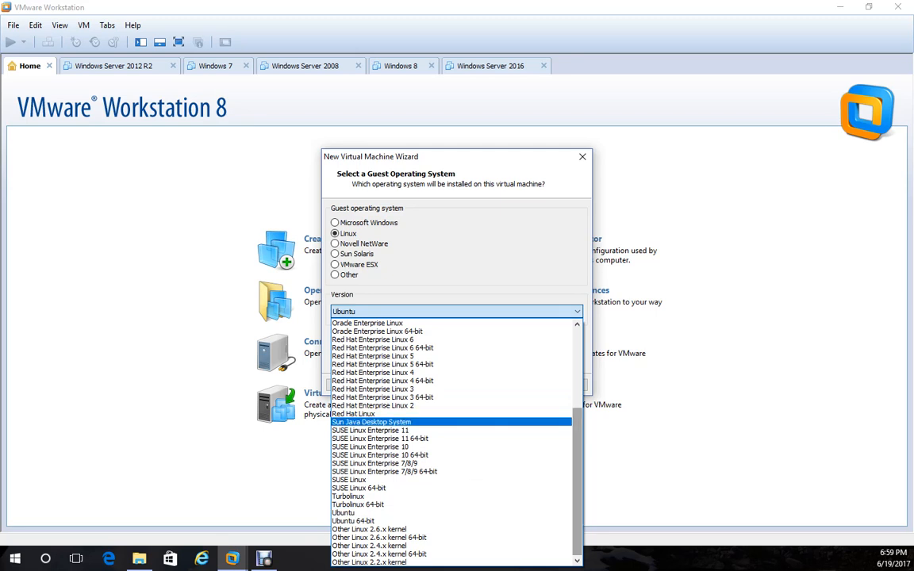
scroll(412, 396, "up", 4)
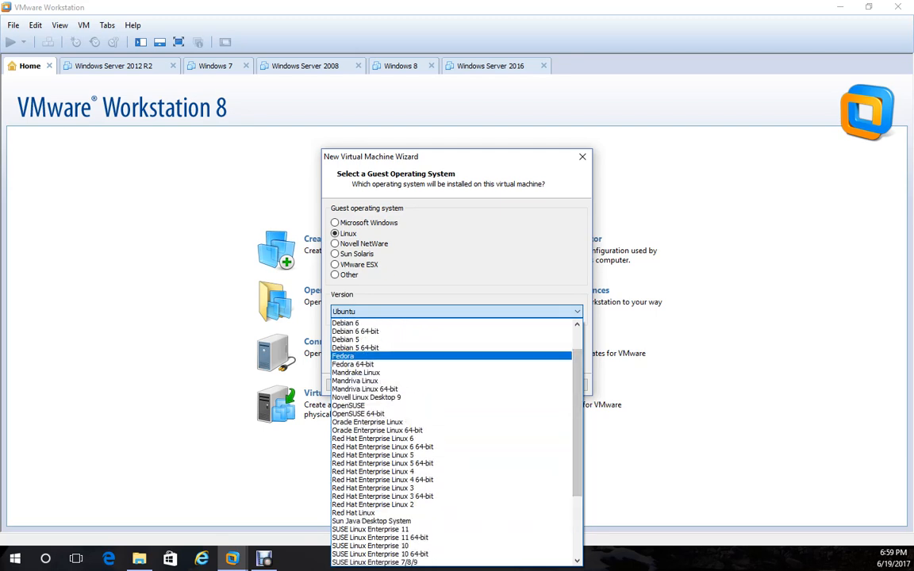
left_click(348, 355)
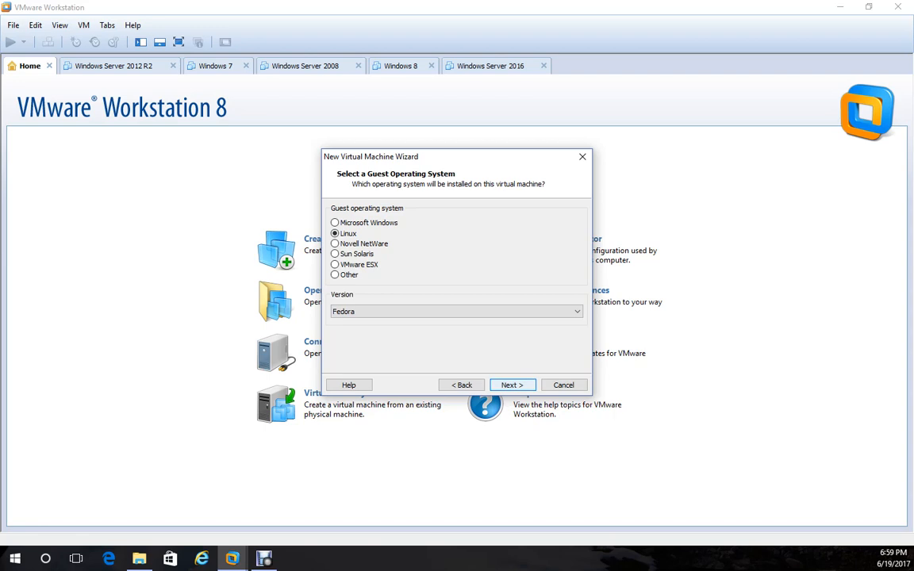
key("Return")
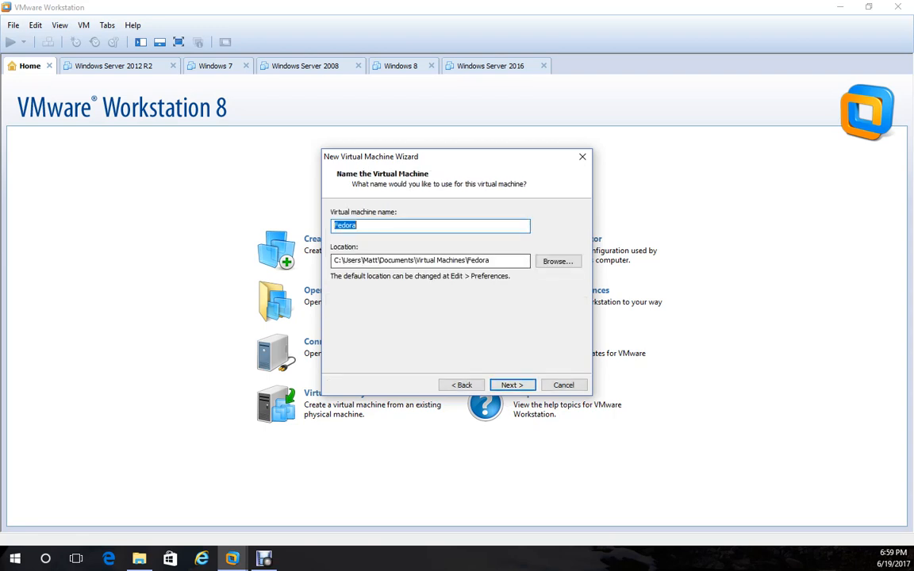
Rename the machine to Fedora-1 and store it in E:\VM's on Data01.
left_click(375, 226)
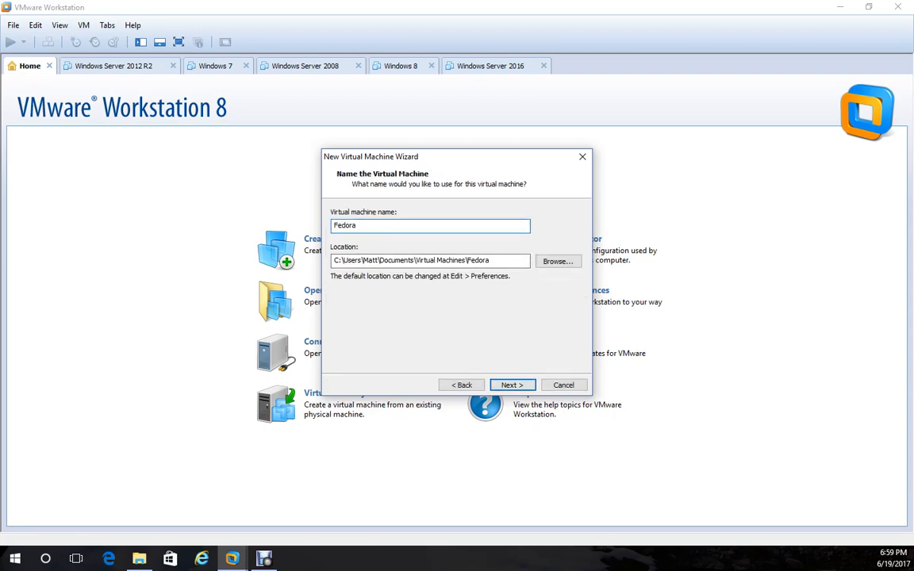
type("-1")
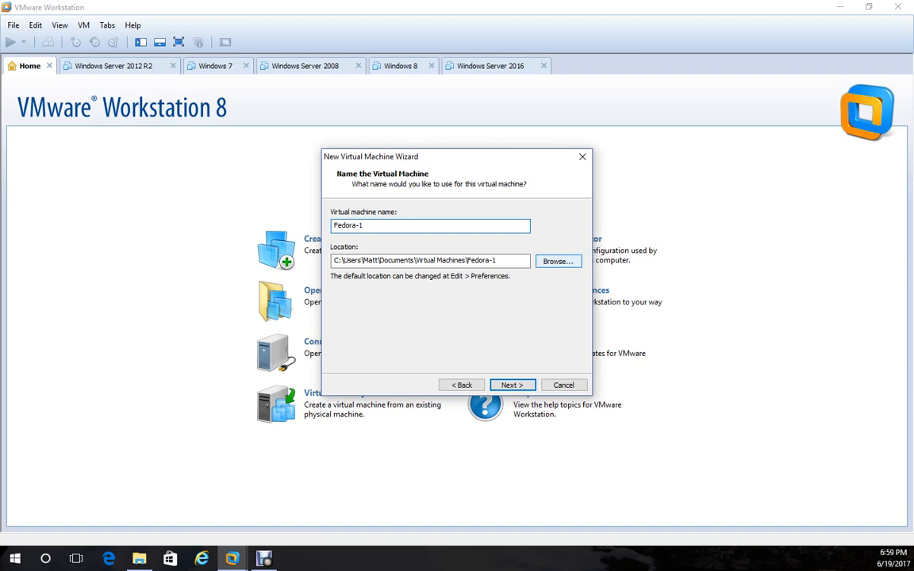
left_click(558, 261)
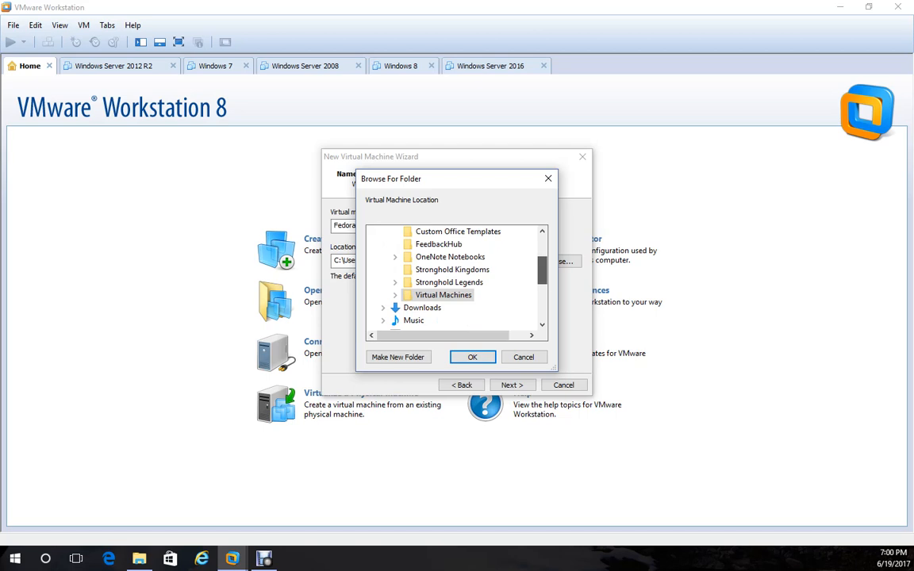
left_click_drag(542, 272, 542, 250)
left_click(404, 256)
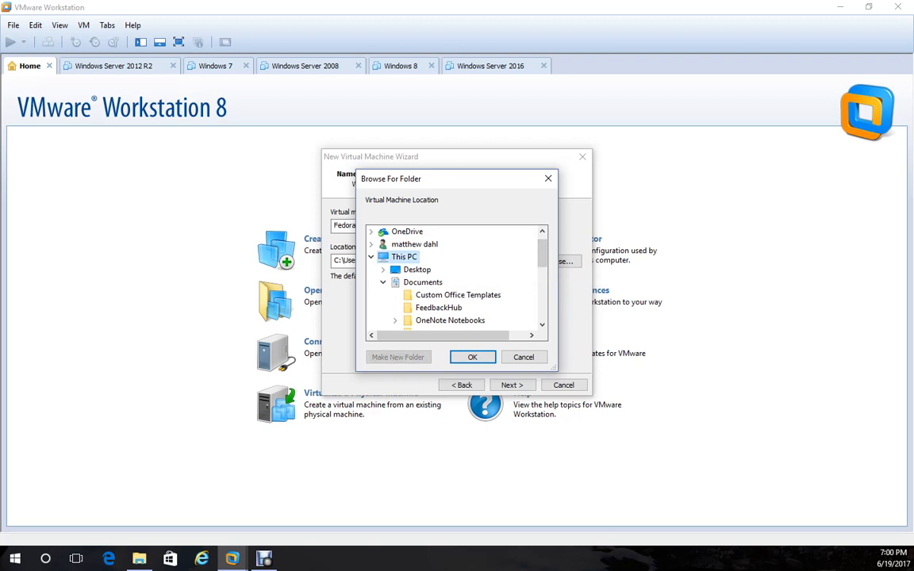
scroll(456, 278, "down", 4)
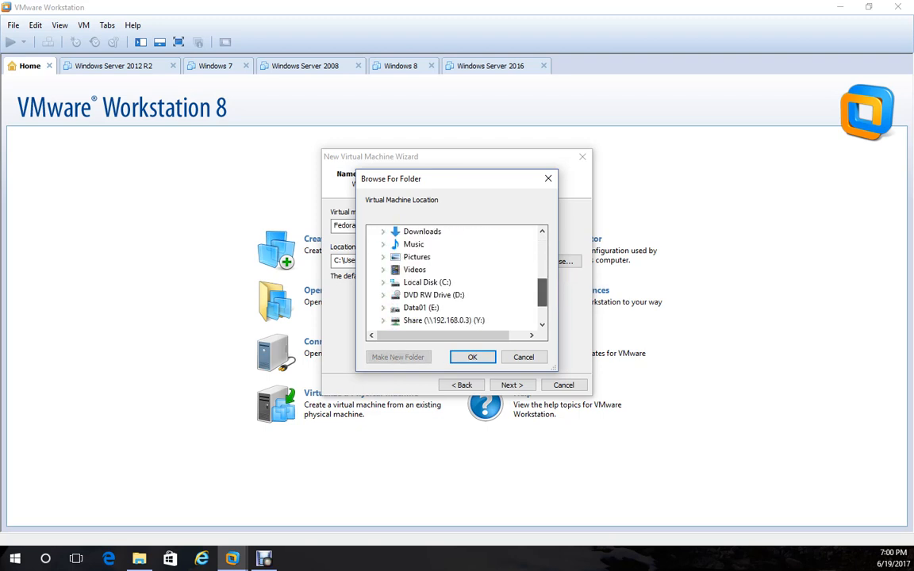
scroll(455, 278, "down", 1)
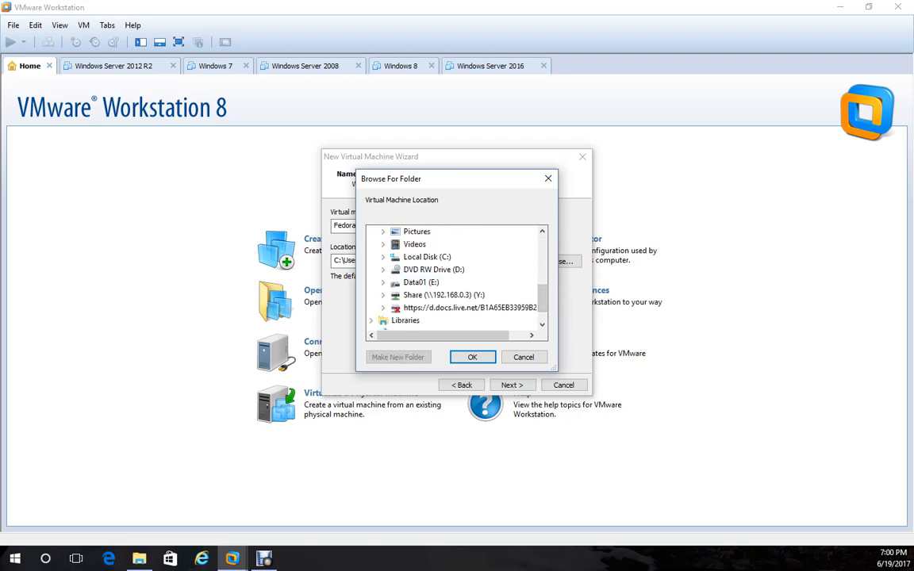
left_click(383, 281)
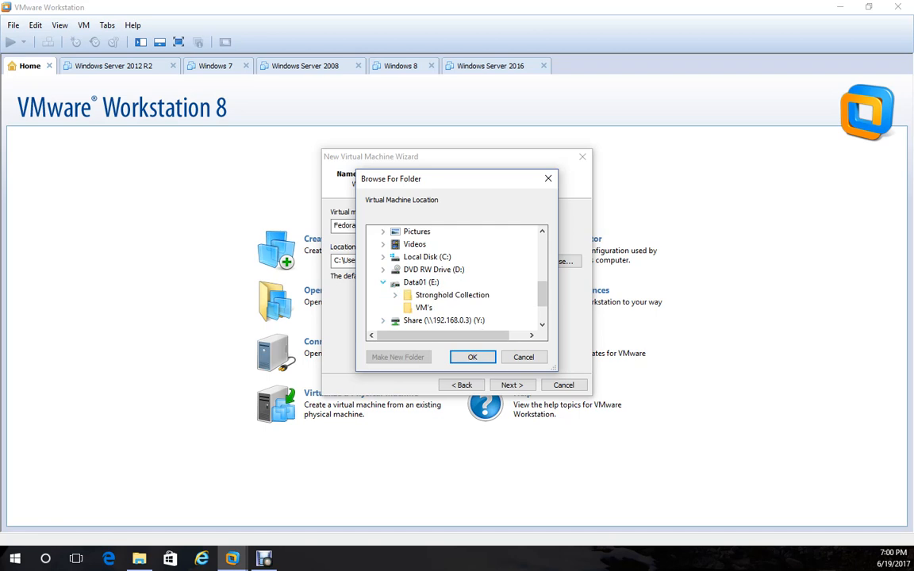
left_click(424, 306)
left_click(472, 356)
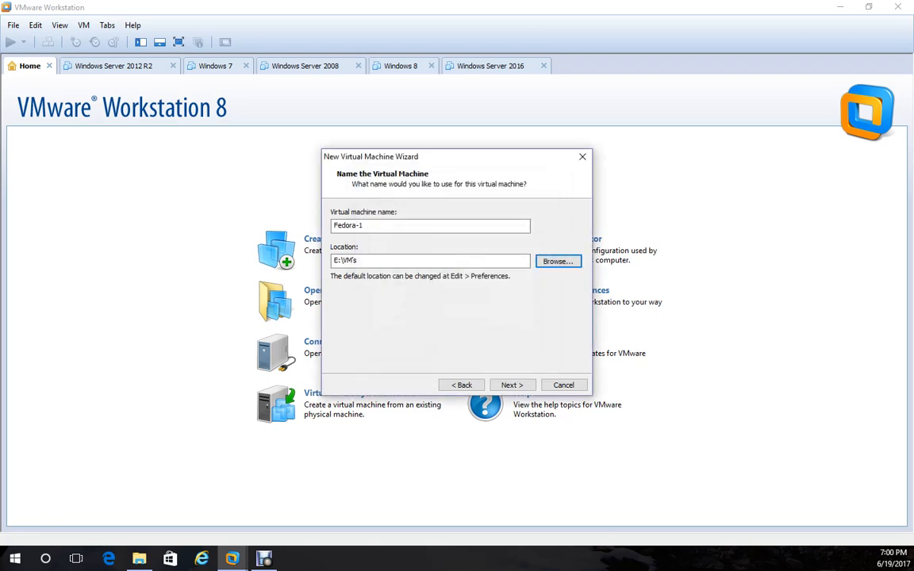
left_click(511, 385)
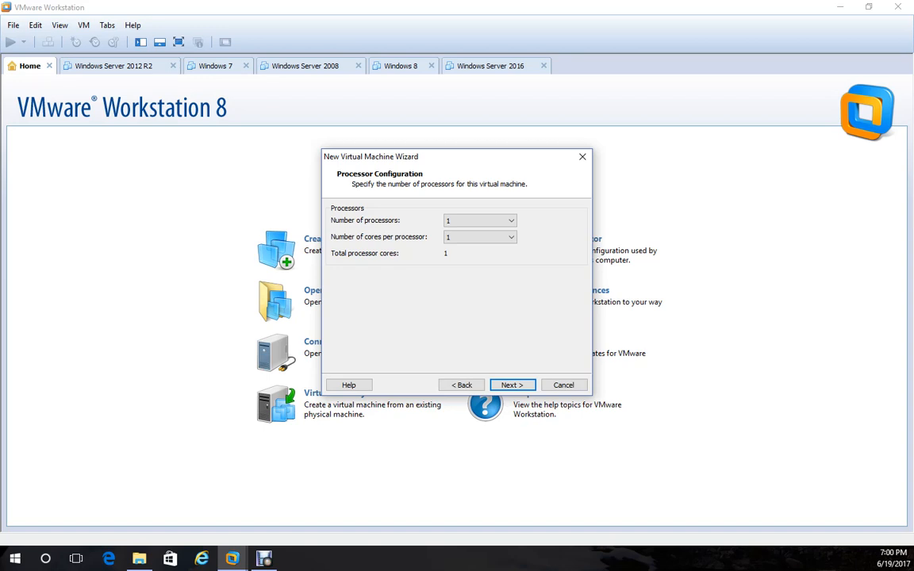
Set cores per processor to 2 for the single processor.
key("alt+Tab")
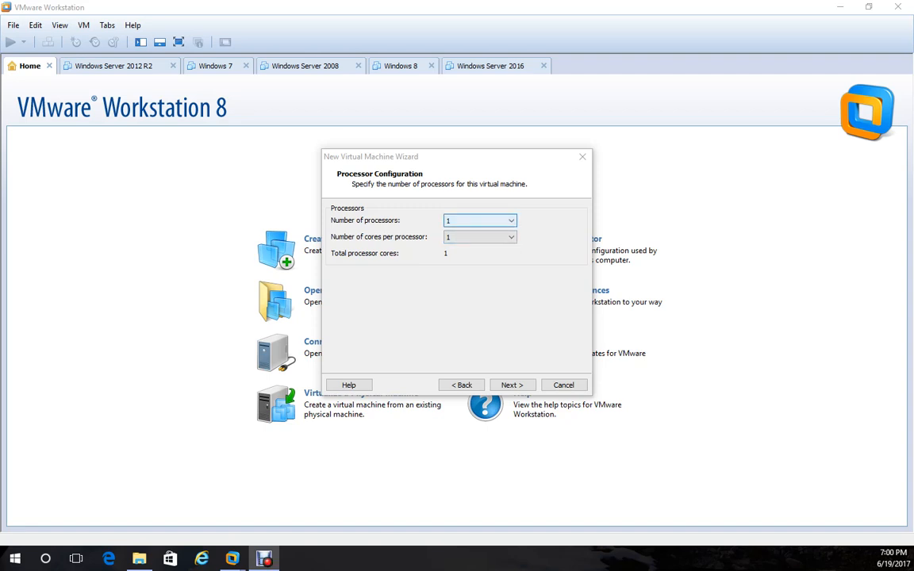
left_click(479, 236)
left_click(479, 257)
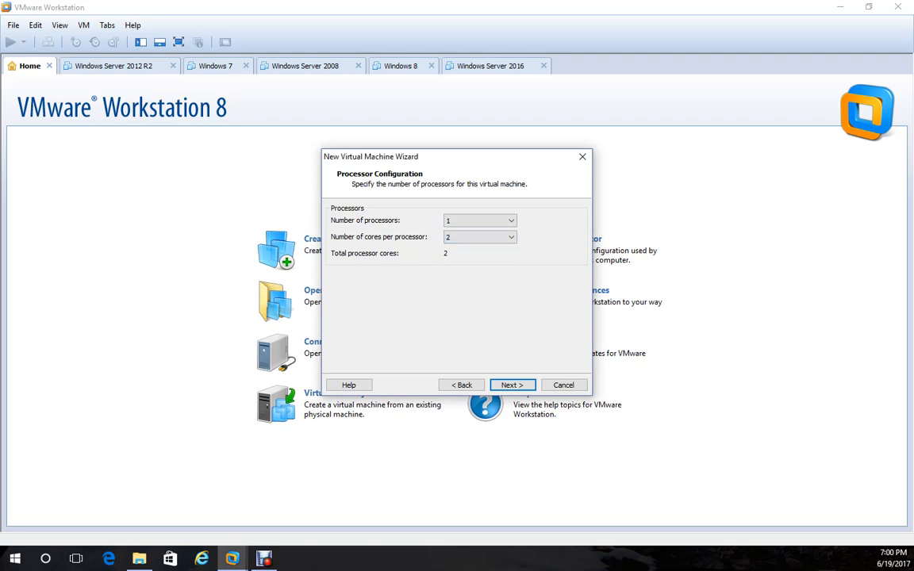
key("Return")
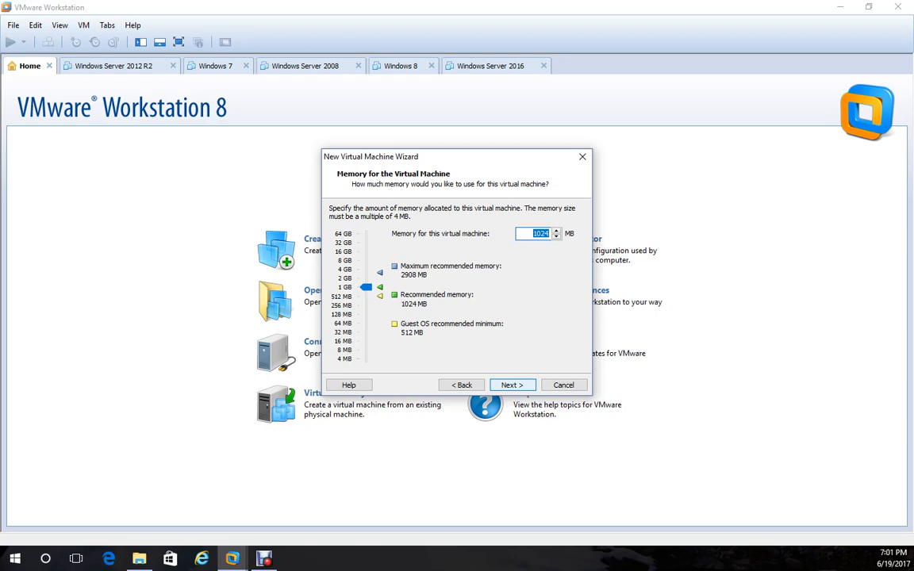
Keep the memory at 1024 MB and continue.
key("Return")
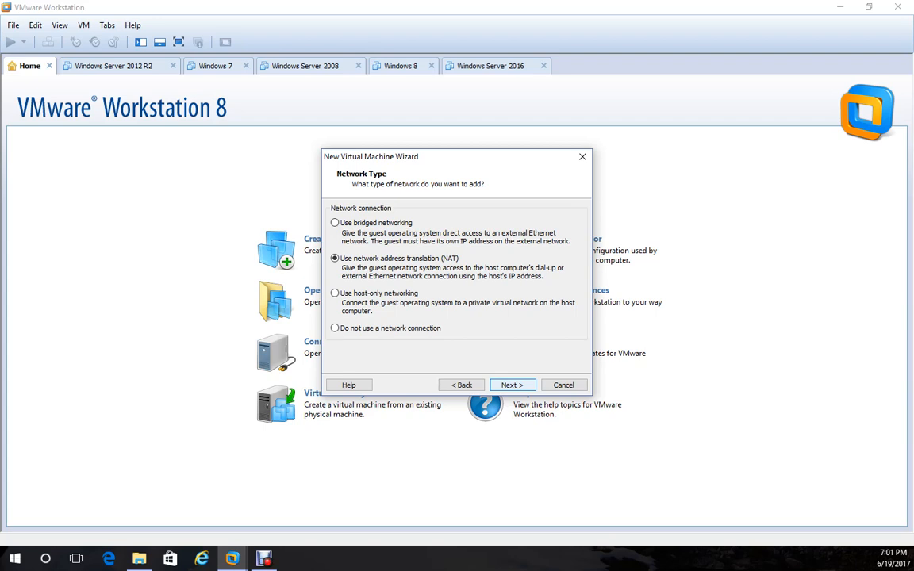
Keep NAT, LSI Logic and a new SCSI disk, with maximum size 25 GB.
key("Return")
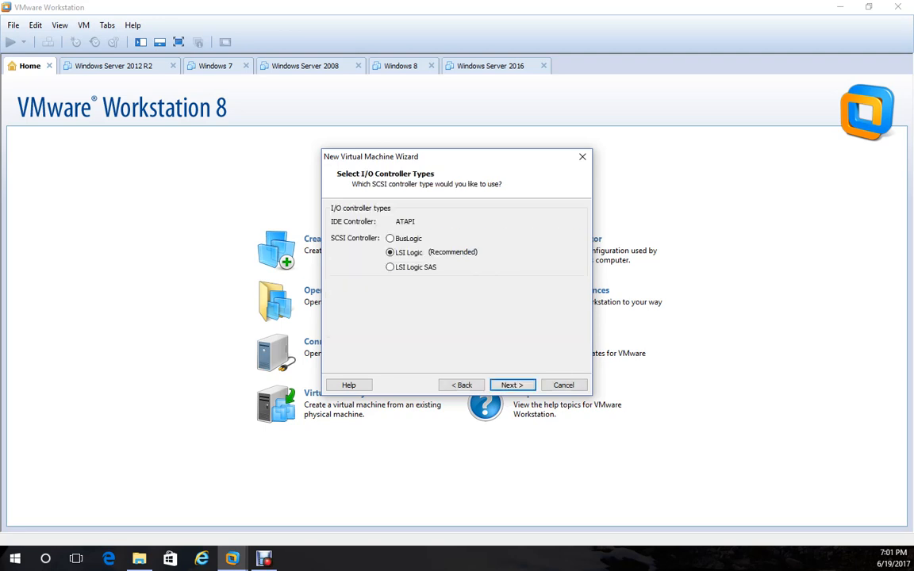
key("Return")
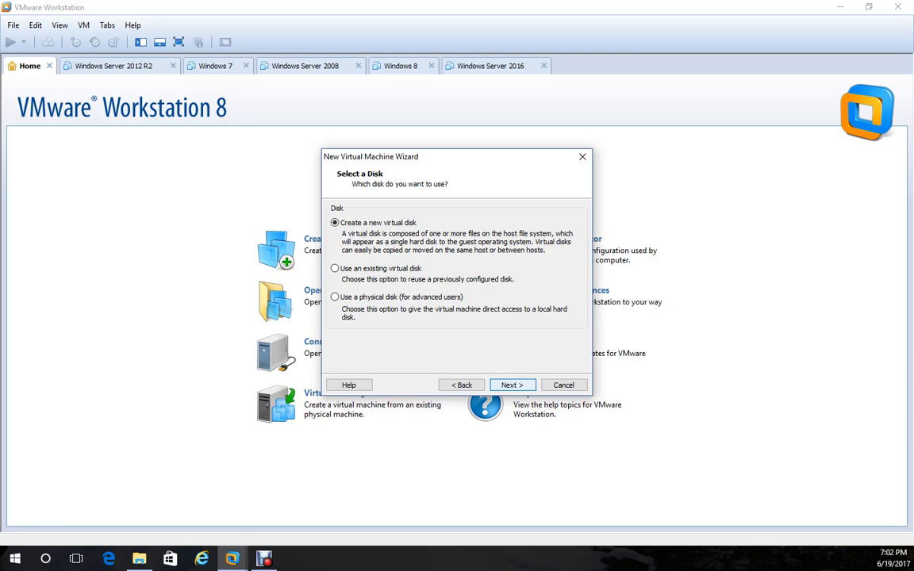
key("Return")
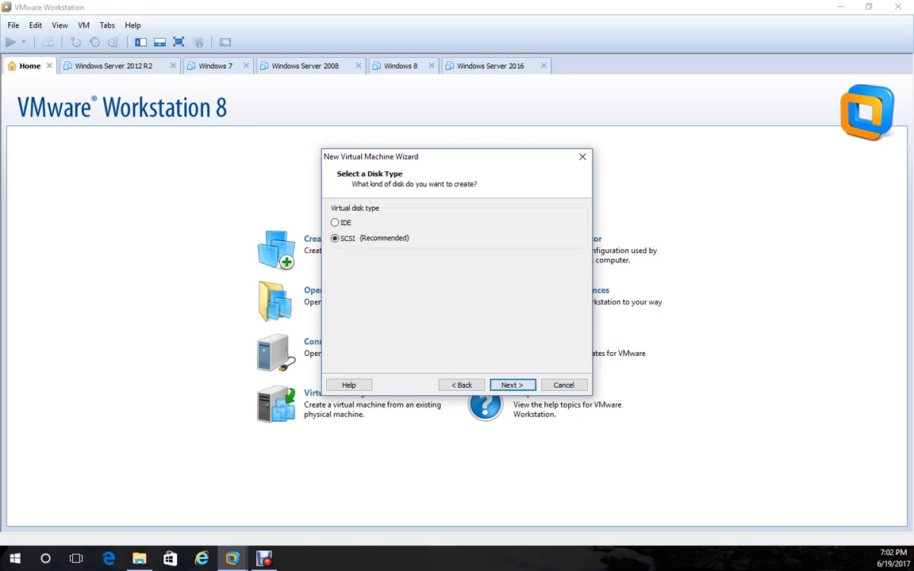
key("Return")
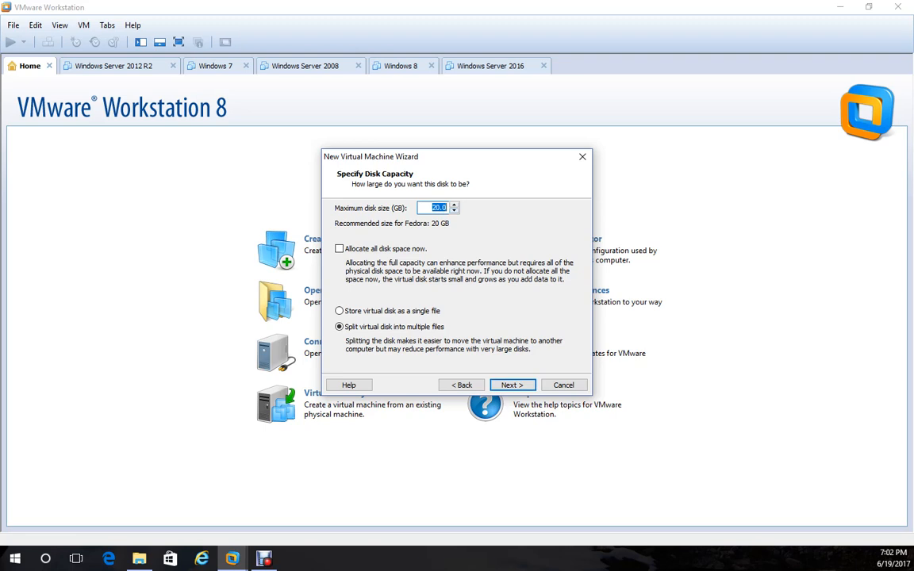
key("Up")
key("Up")
key("Up")
key("Up")
key("Up")
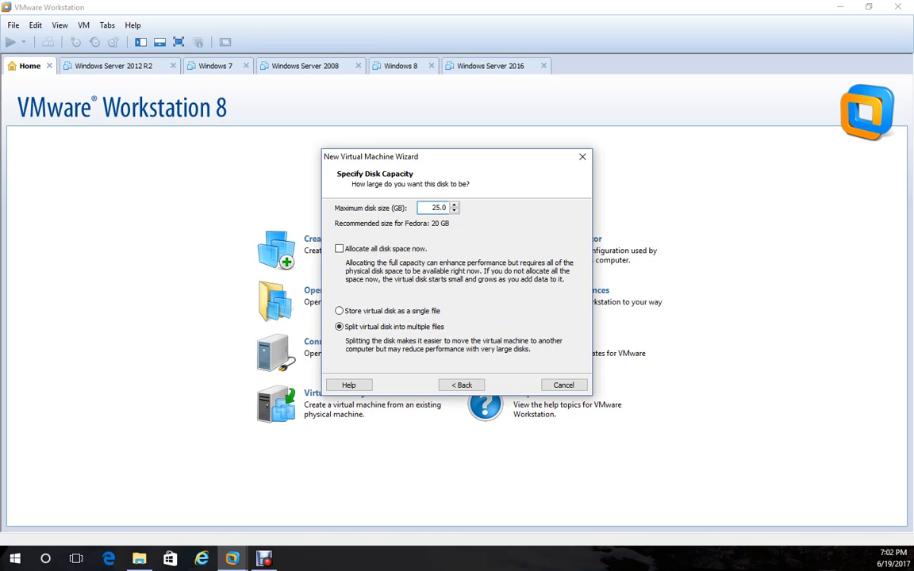
key("Return")
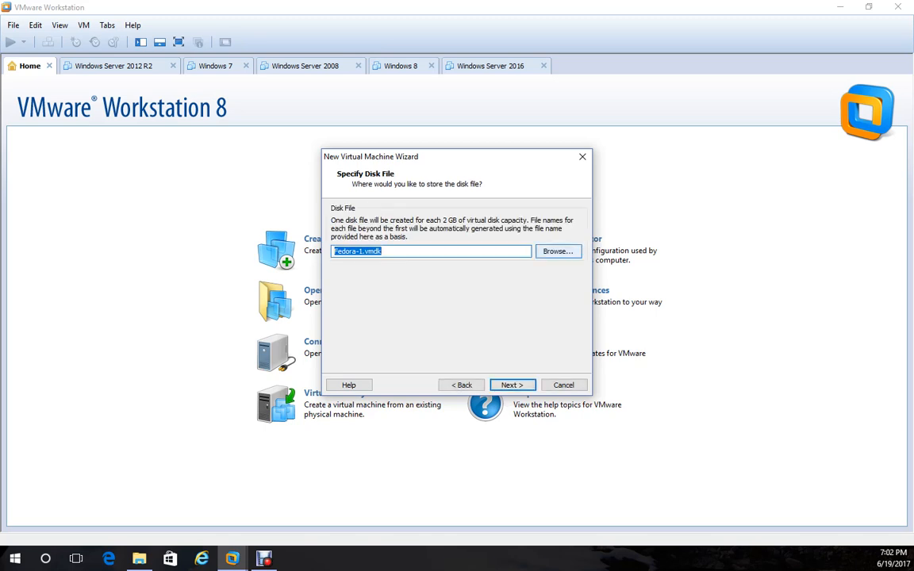
Save the virtual disk file as Fedora-1.vmdk in the E:\VM's folder.
key("Tab")
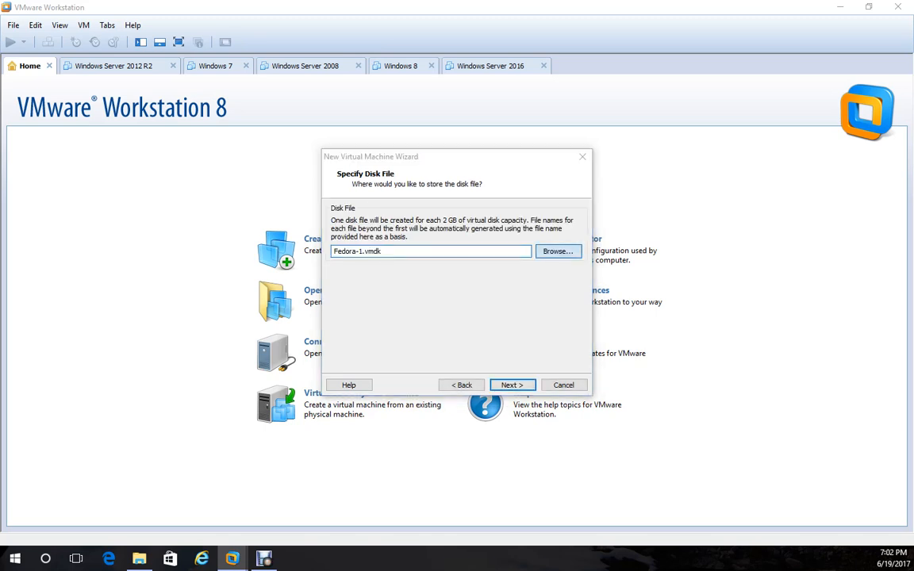
key("Return")
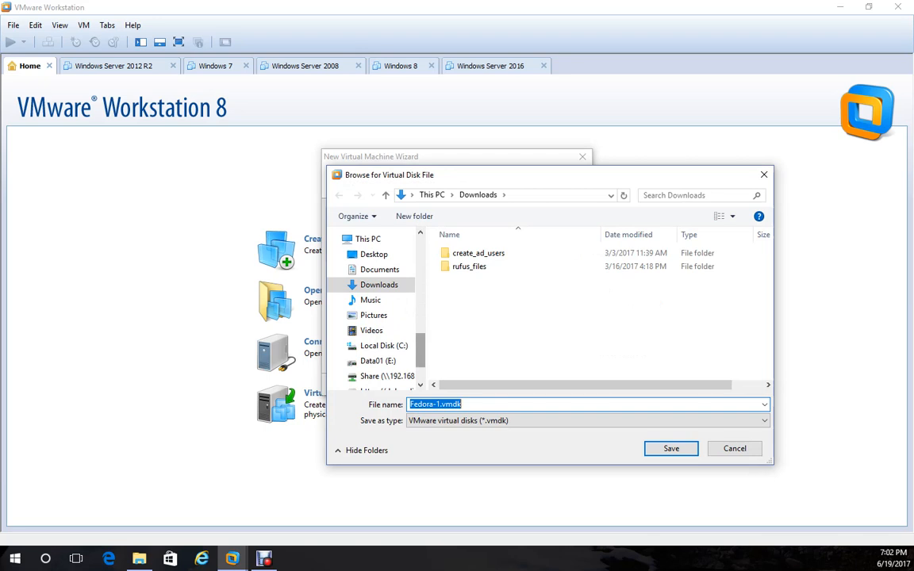
scroll(372, 309, "up", 10)
scroll(373, 309, "up", 3)
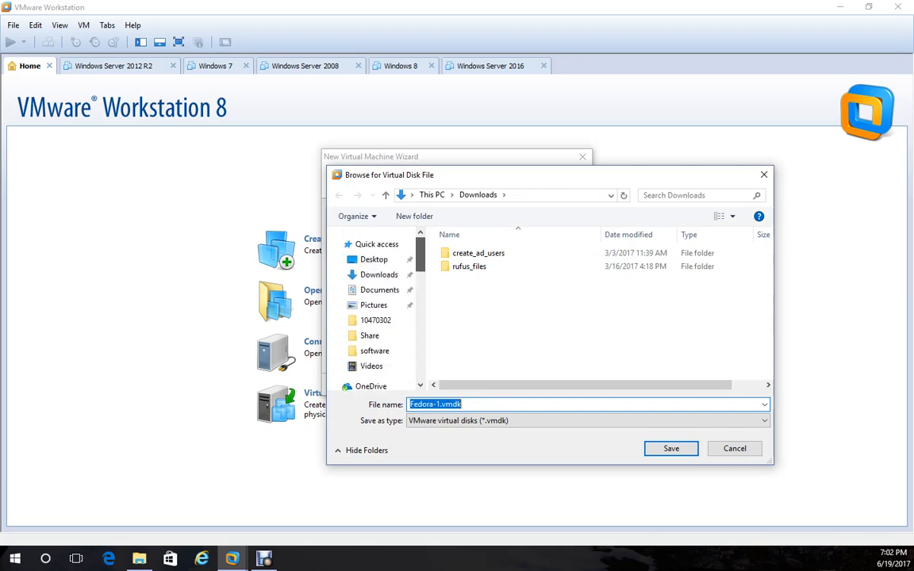
scroll(373, 309, "down", 8)
scroll(372, 309, "down", 3)
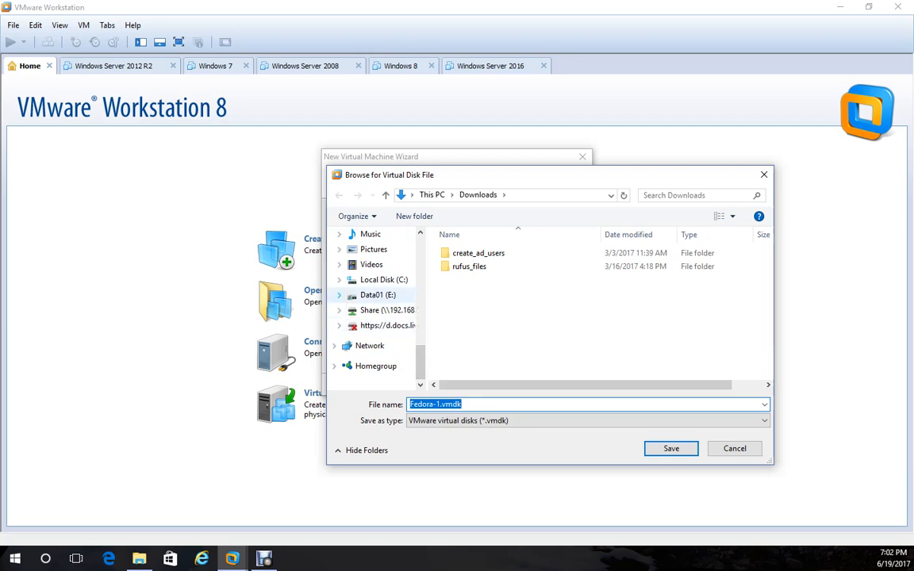
left_click(340, 295)
left_click(374, 325)
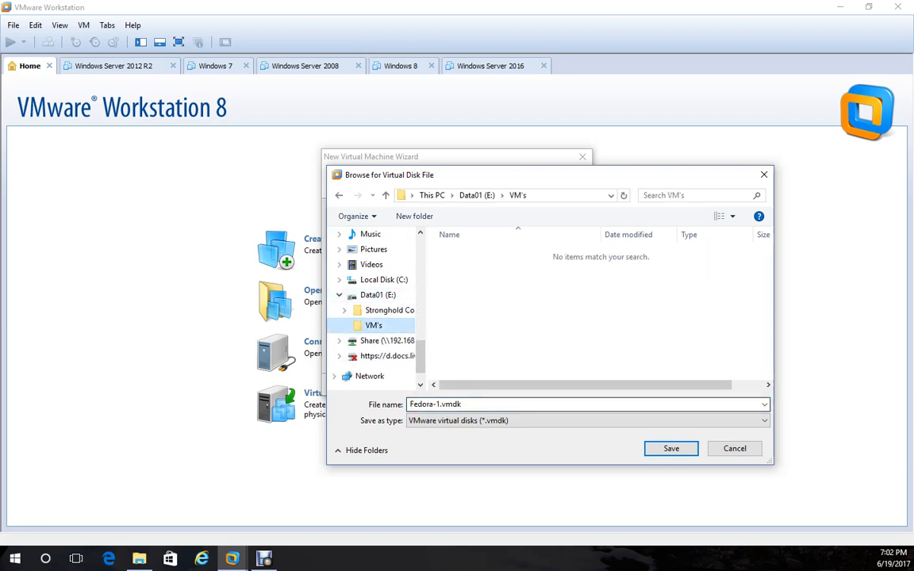
key("Return")
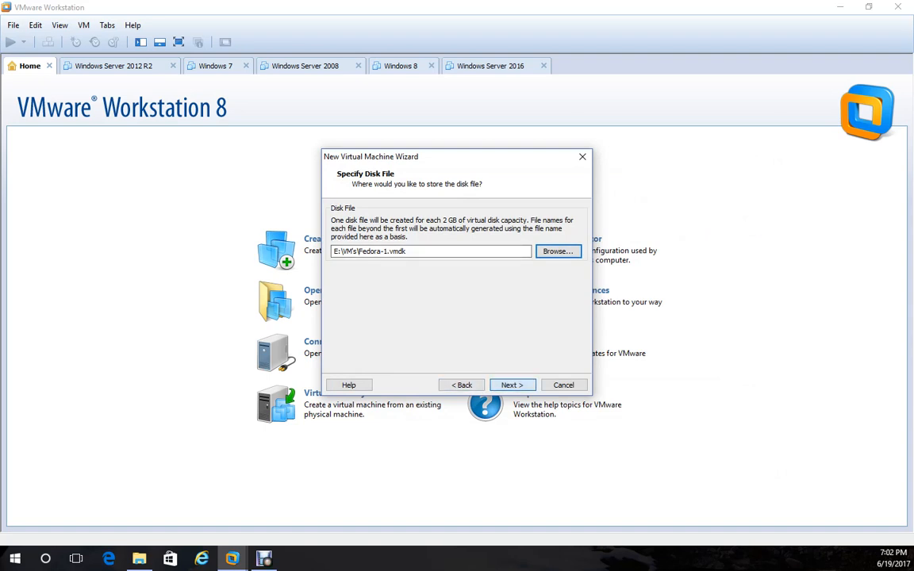
key("Return")
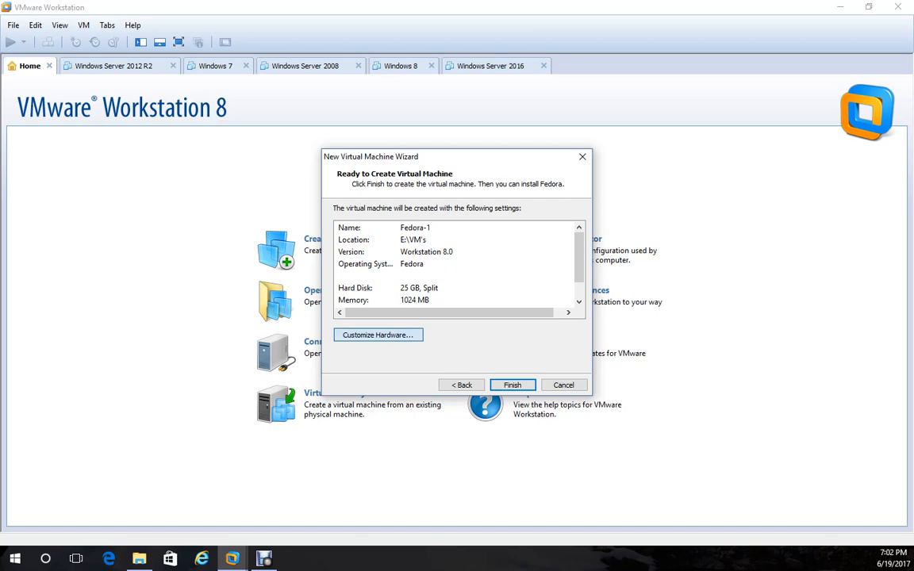
Switch the new VM's CD/DVD drive to use an ISO image file.
left_click(378, 334)
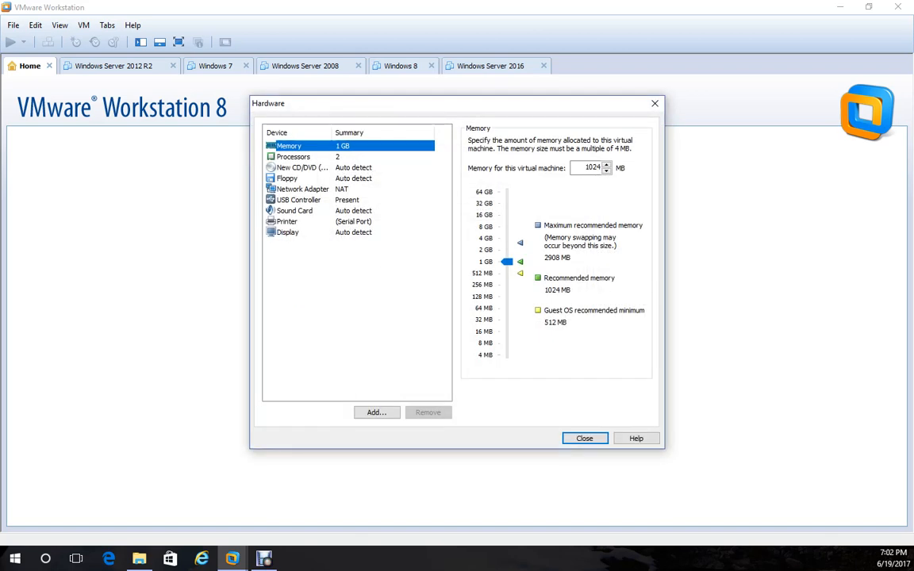
left_click(302, 167)
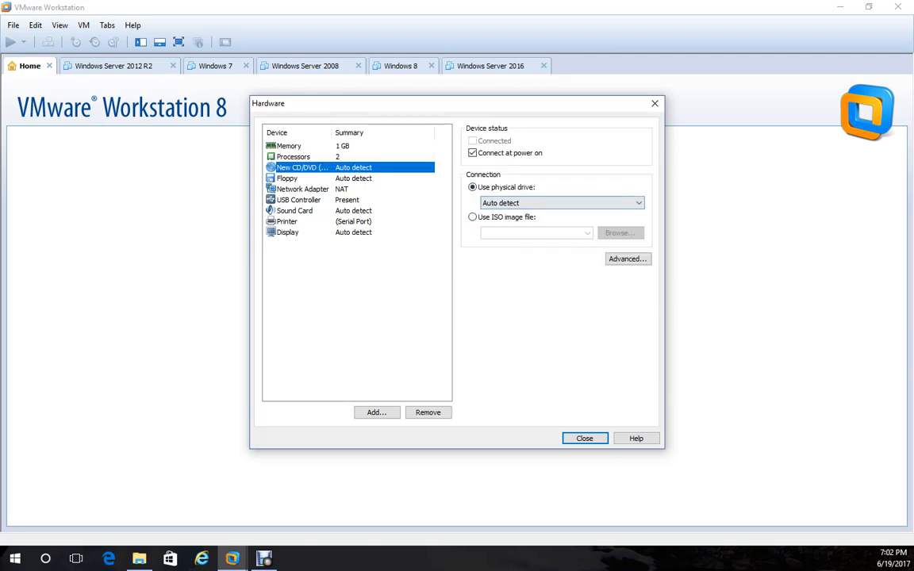
left_click(505, 217)
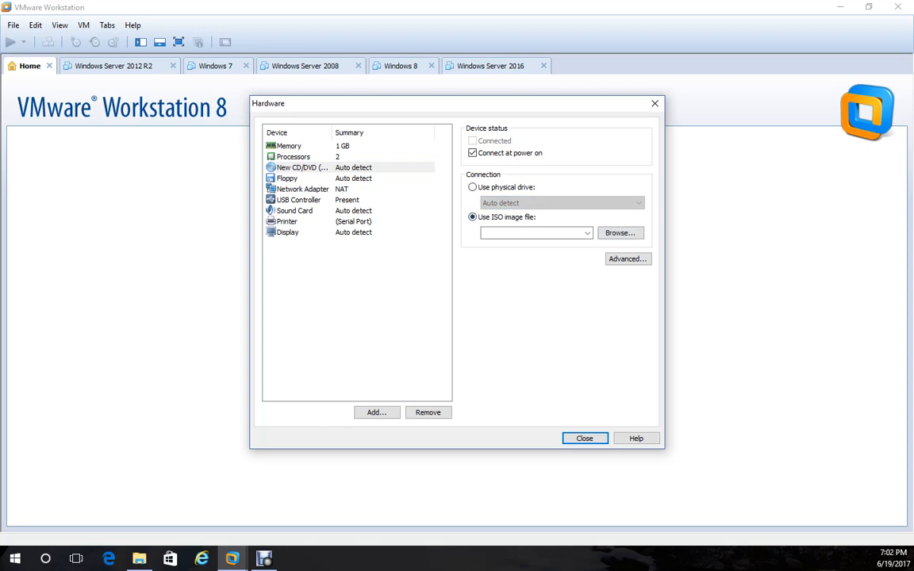
Pick Fedora-Server-dvd-x86_64-25-1.3.iso from the ISO's folder and finish creating Fedora-1.
left_click(620, 233)
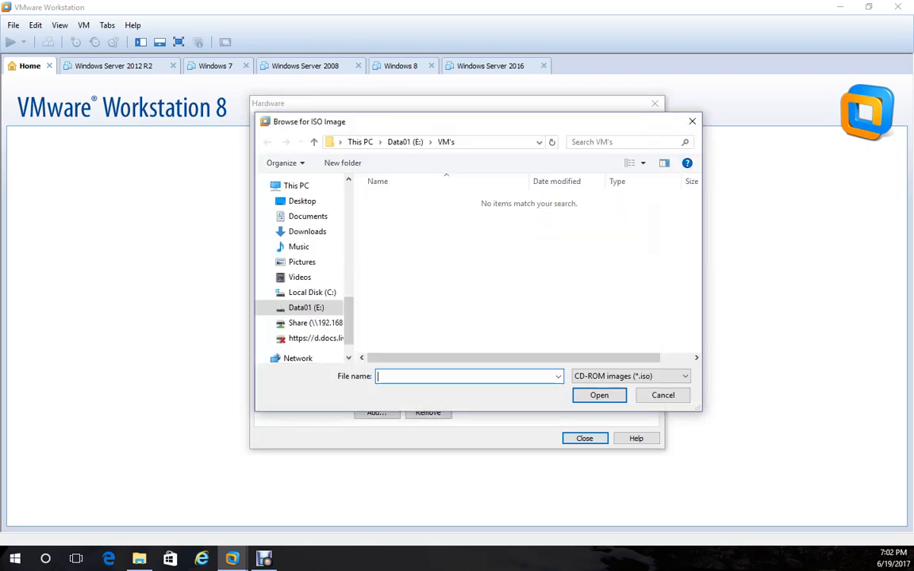
scroll(306, 269, "down", 2)
scroll(306, 270, "up", 5)
left_click(297, 257)
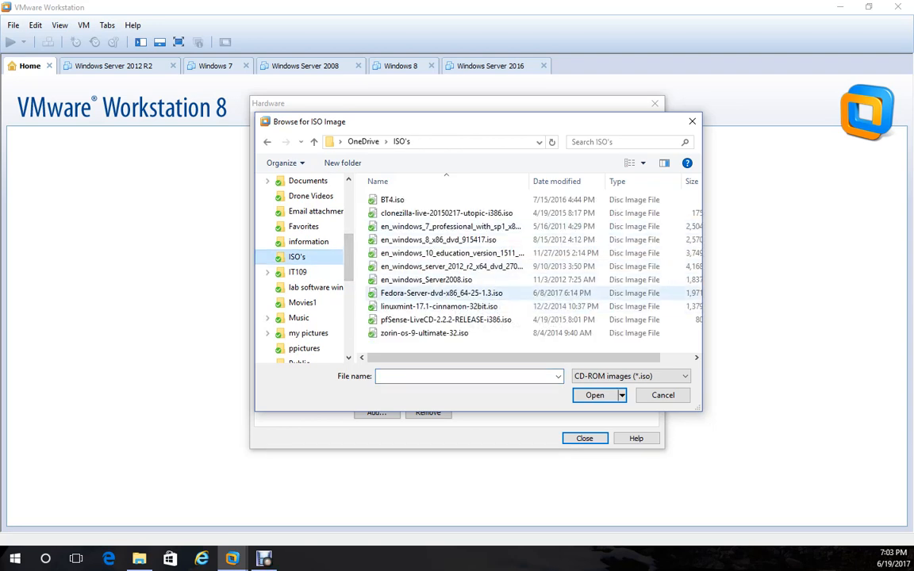
left_click(441, 293)
left_click(594, 395)
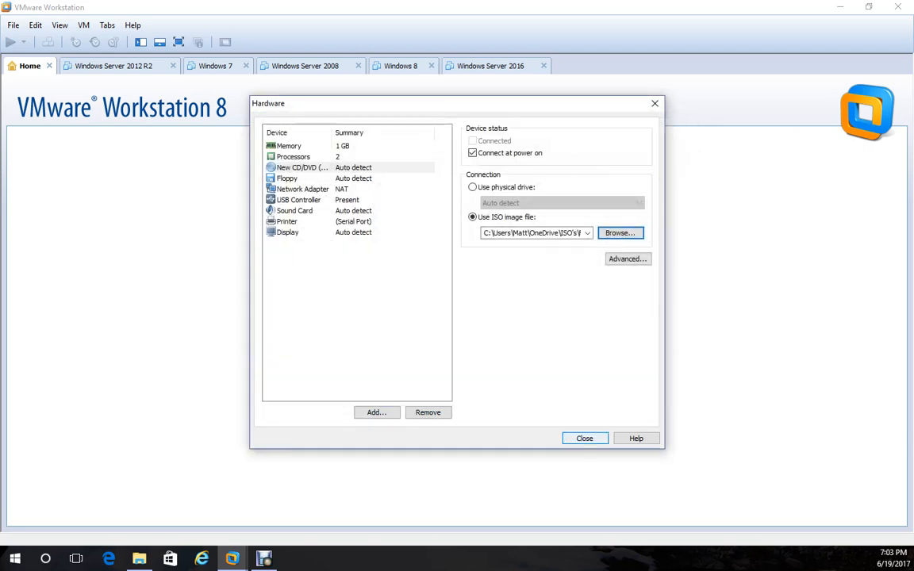
left_click(584, 439)
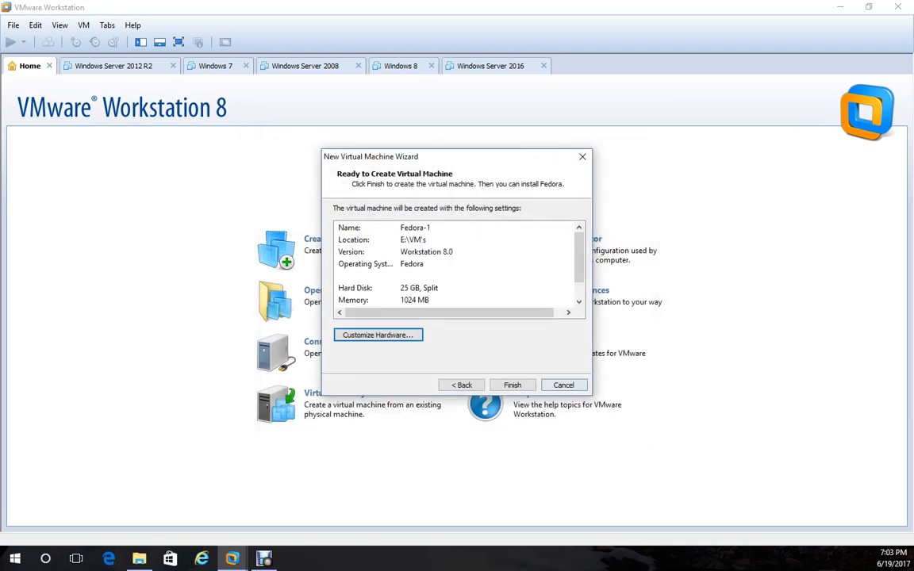
left_click(512, 385)
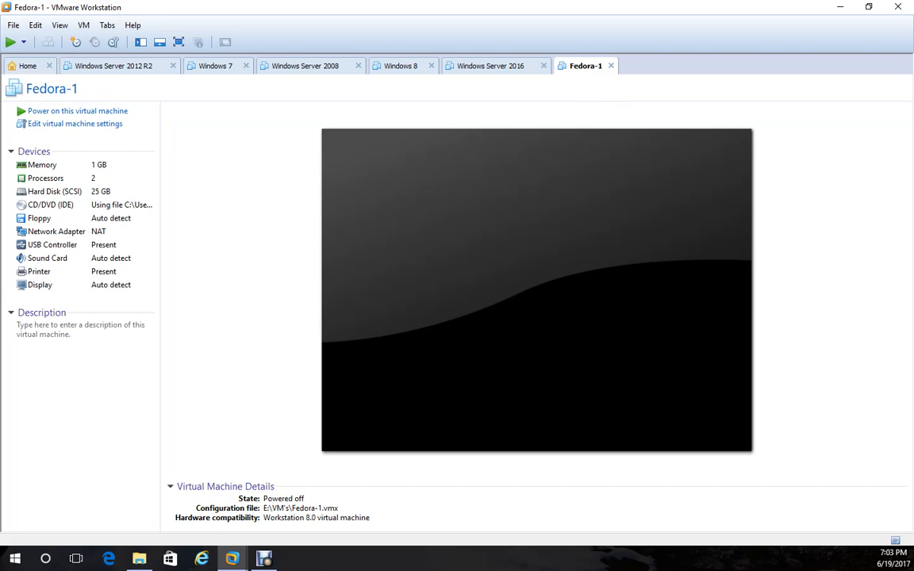
Power on the Fedora-1 virtual machine from its tab.
left_click(78, 111)
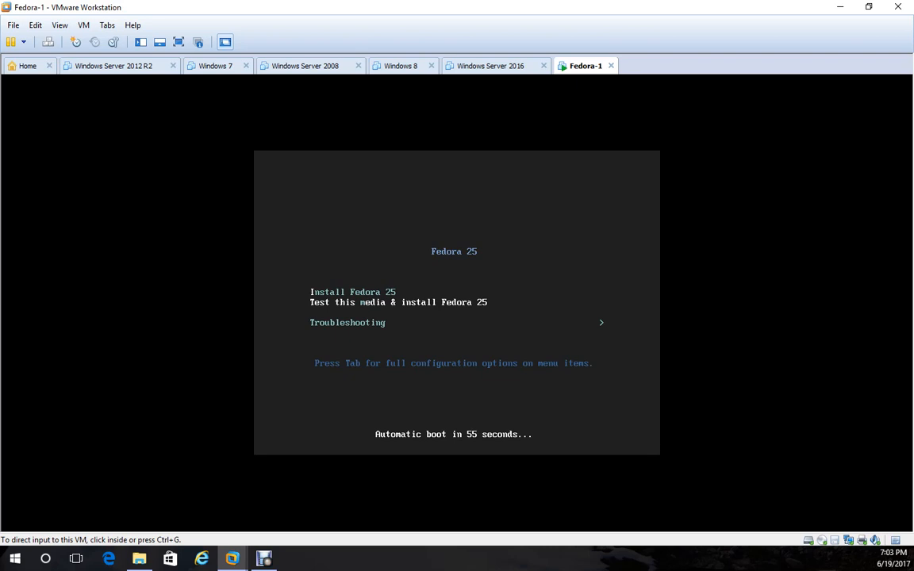
Select Install Fedora 25 in the boot menu and boot it into the installer.
key("Down")
key("Up")
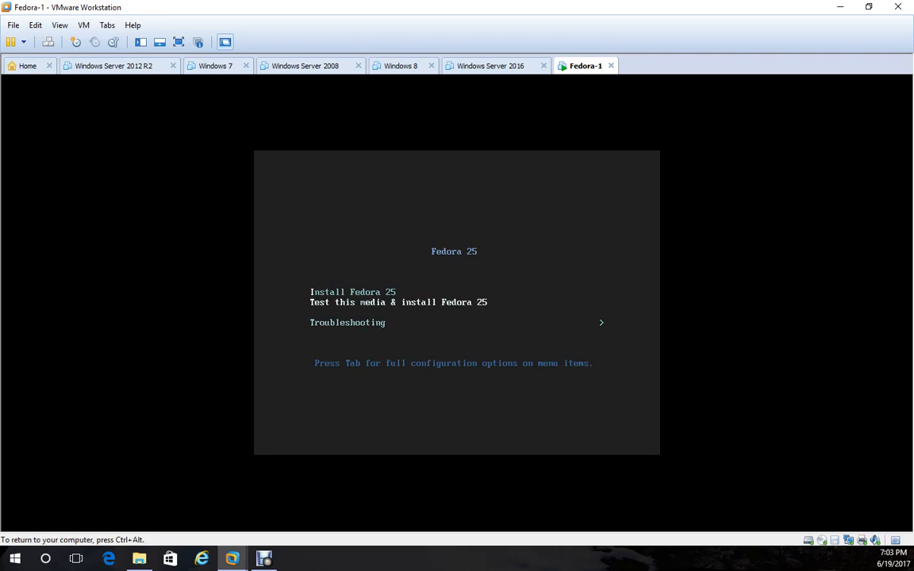
key("Up")
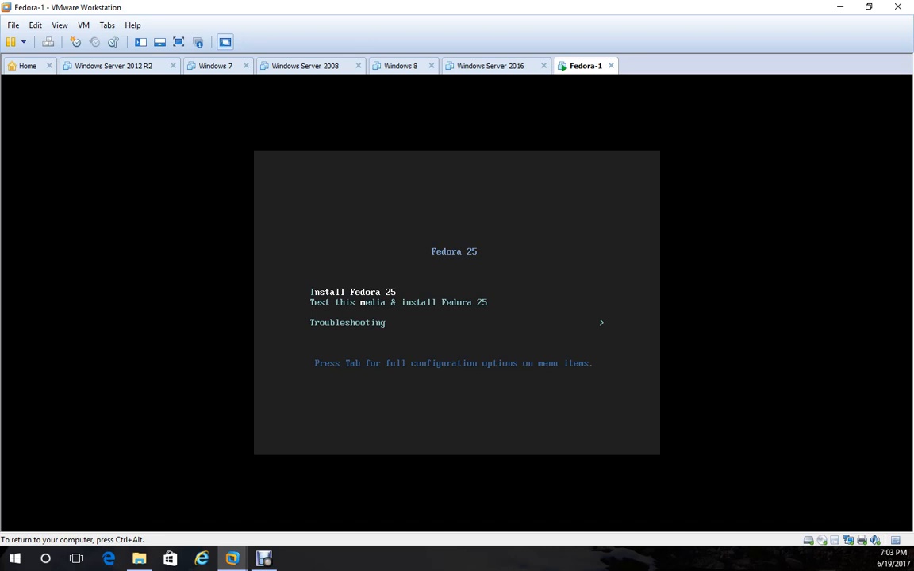
key("ctrl+alt")
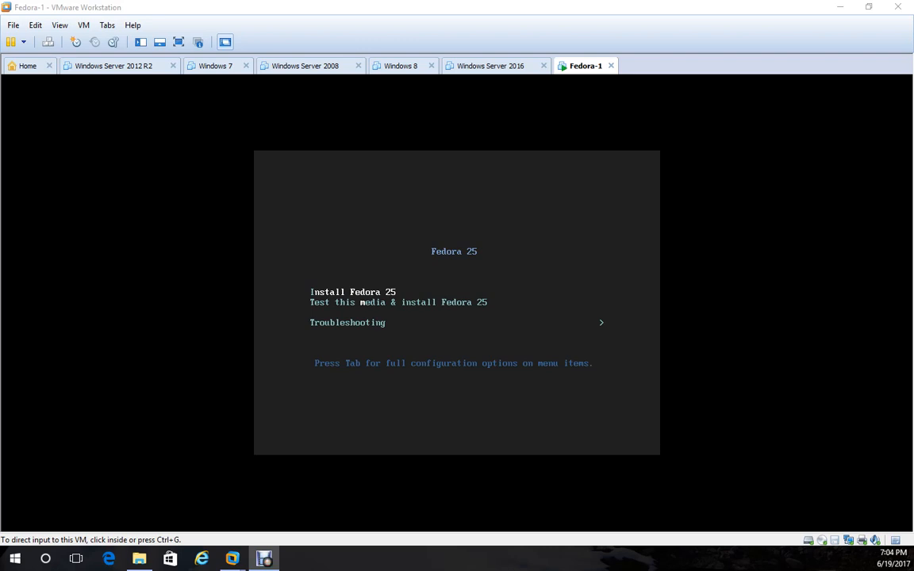
key("ctrl+g")
key("Down")
key("Up")
key("Return")
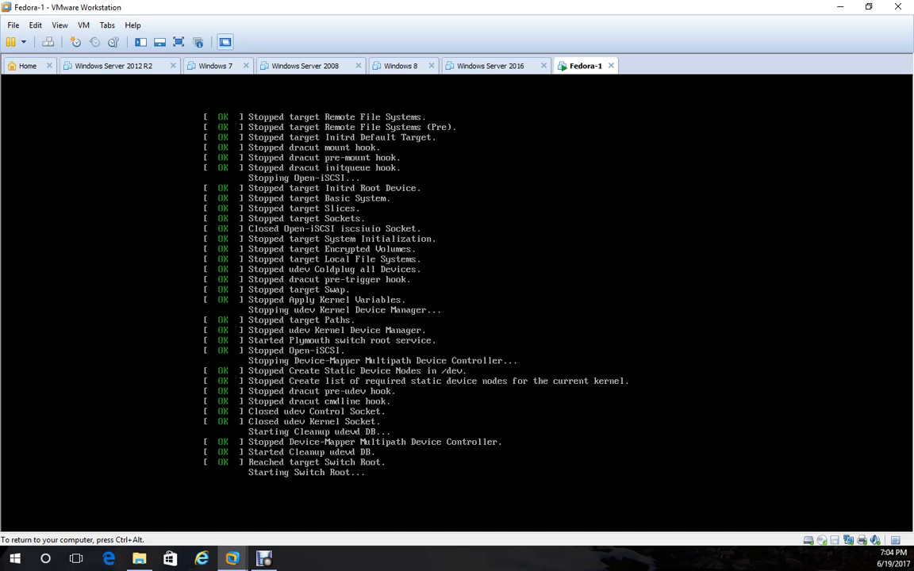
key("ctrl+alt")
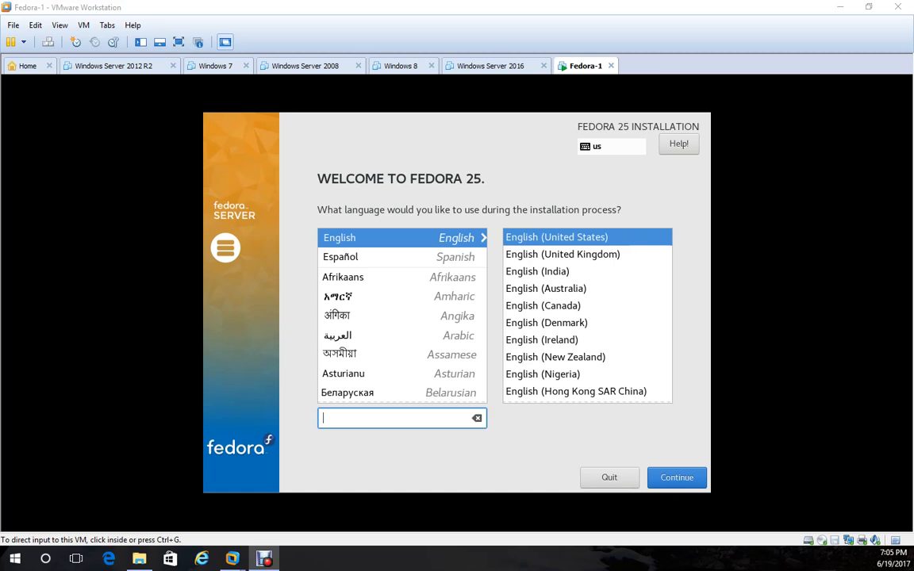
Keep English (United States) as the Fedora install language and continue to the Installation Summary.
left_click(457, 302)
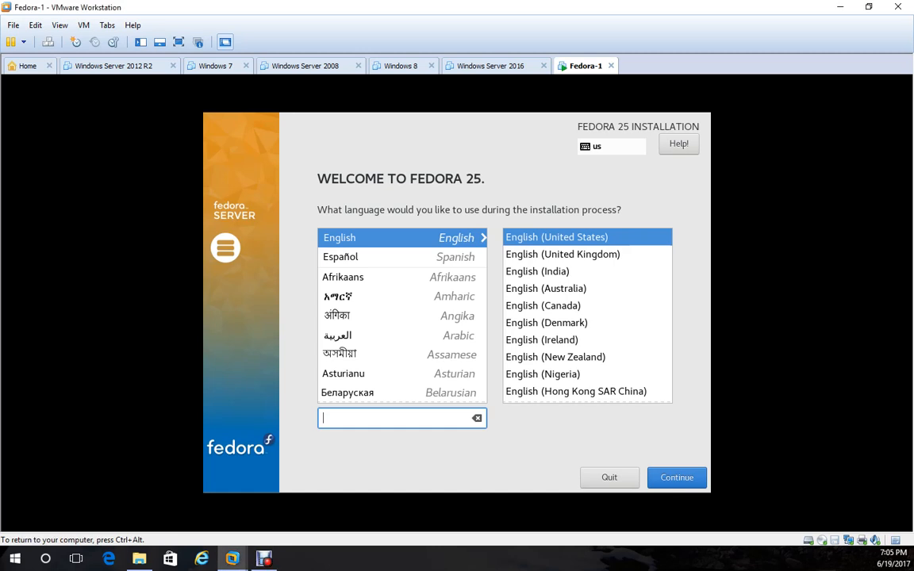
left_click(676, 477)
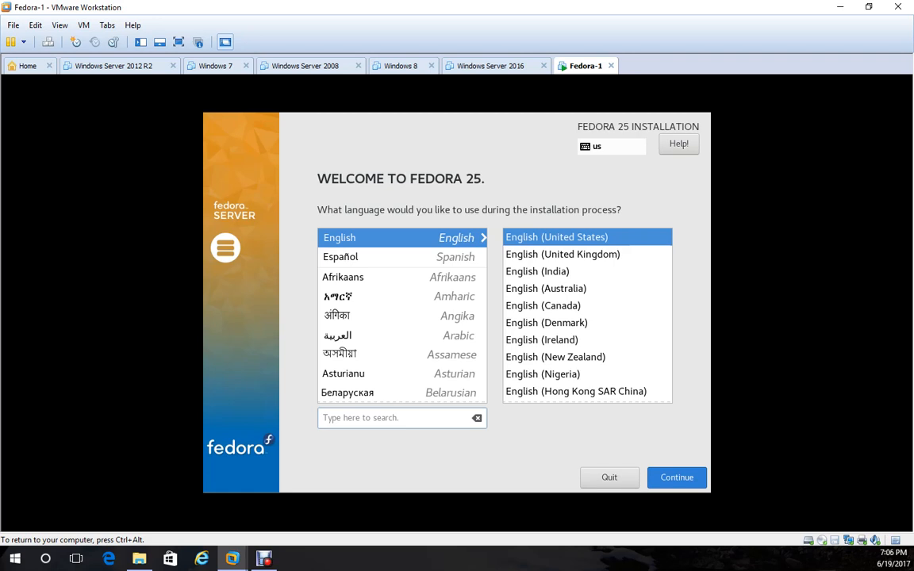
left_click(676, 477)
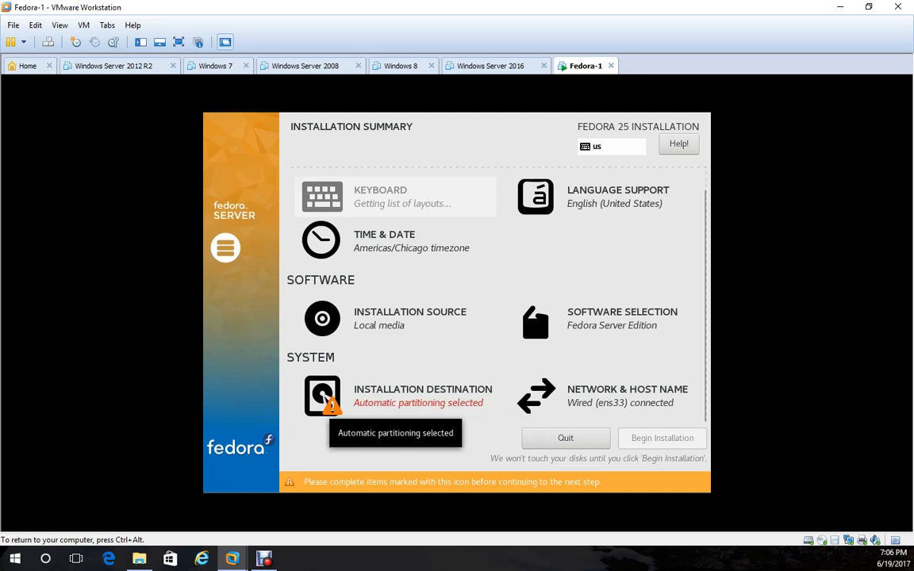
Accept the 25 GiB VMware disk as installation destination with automatic partitioning.
left_click(422, 395)
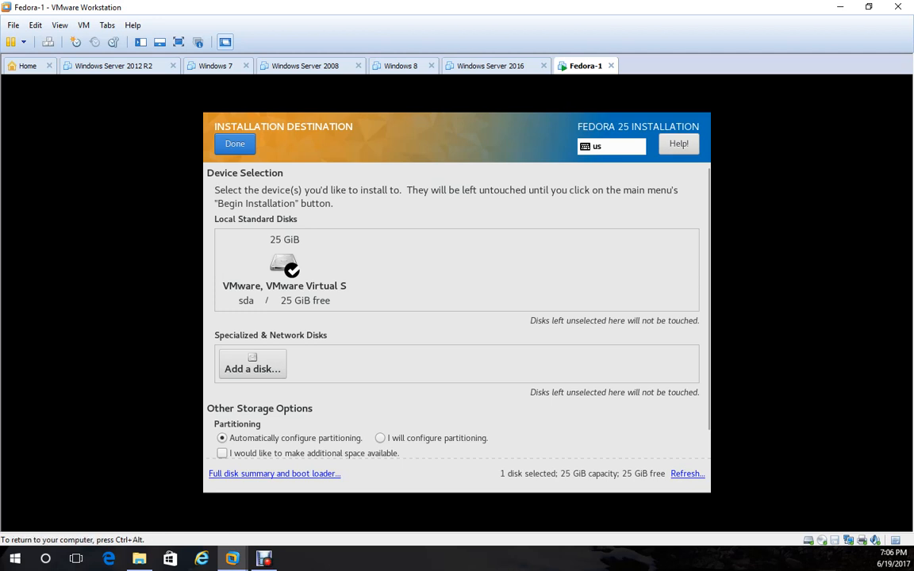
left_click(234, 143)
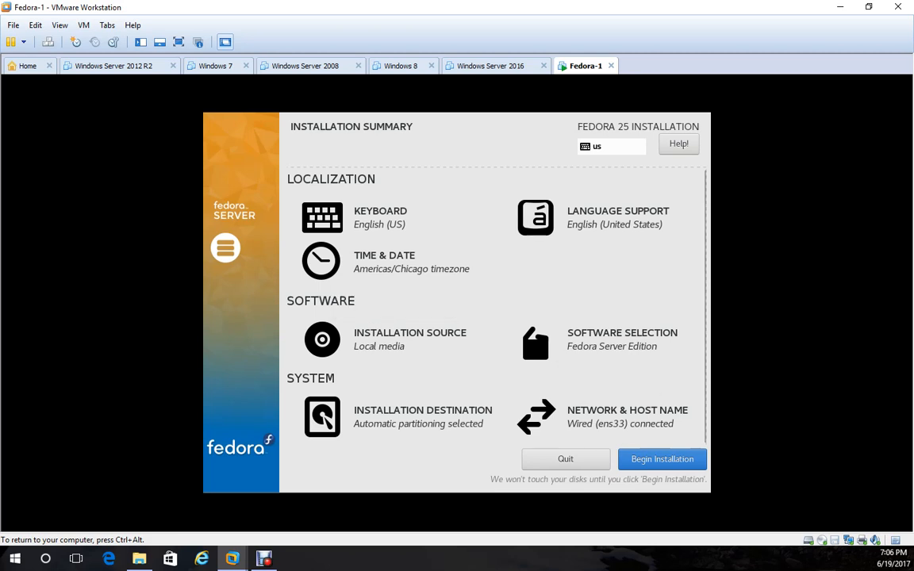
Add the Mail Server and Windows File Server add-ons to Fedora Server Edition, then begin installation.
left_click(603, 338)
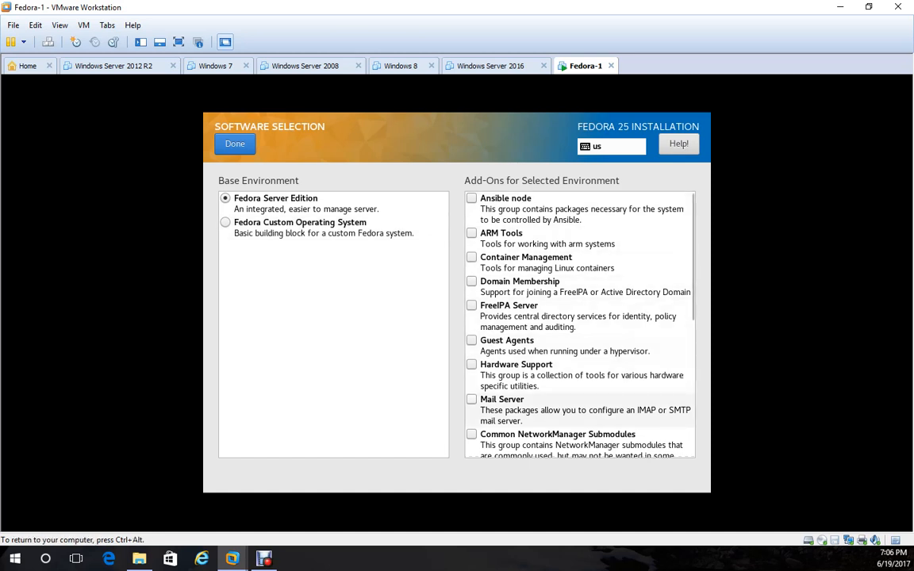
left_click(471, 399)
scroll(579, 357, "down", 3)
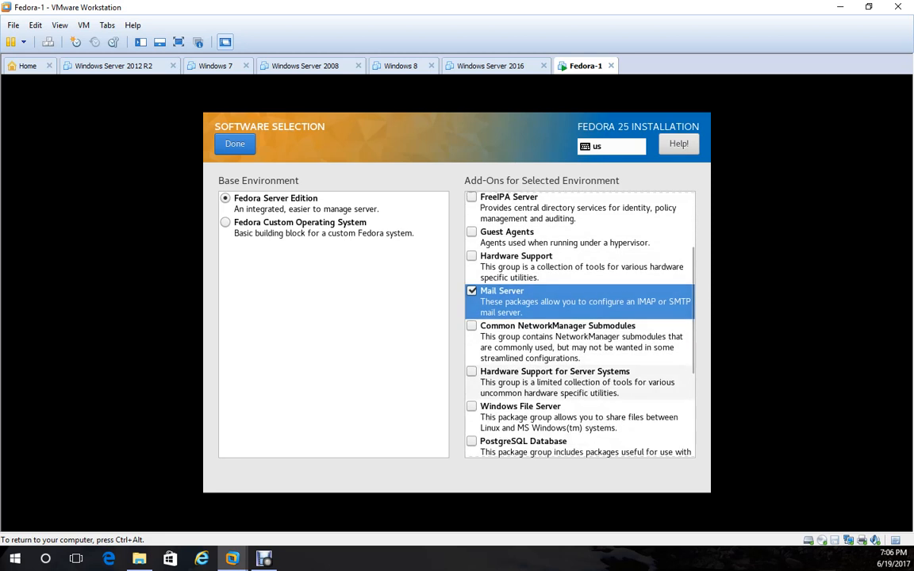
left_click(471, 406)
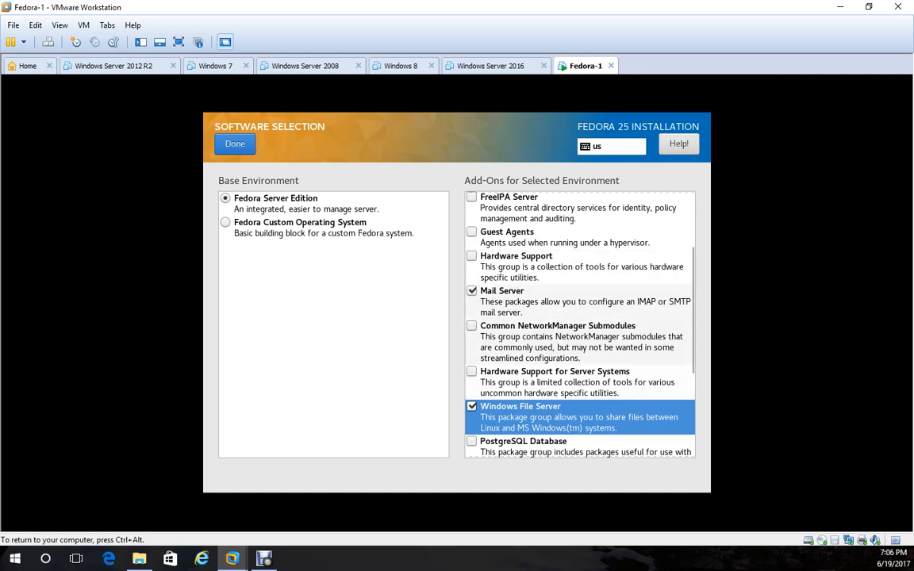
scroll(579, 325, "down", 2)
scroll(579, 325, "down", 4)
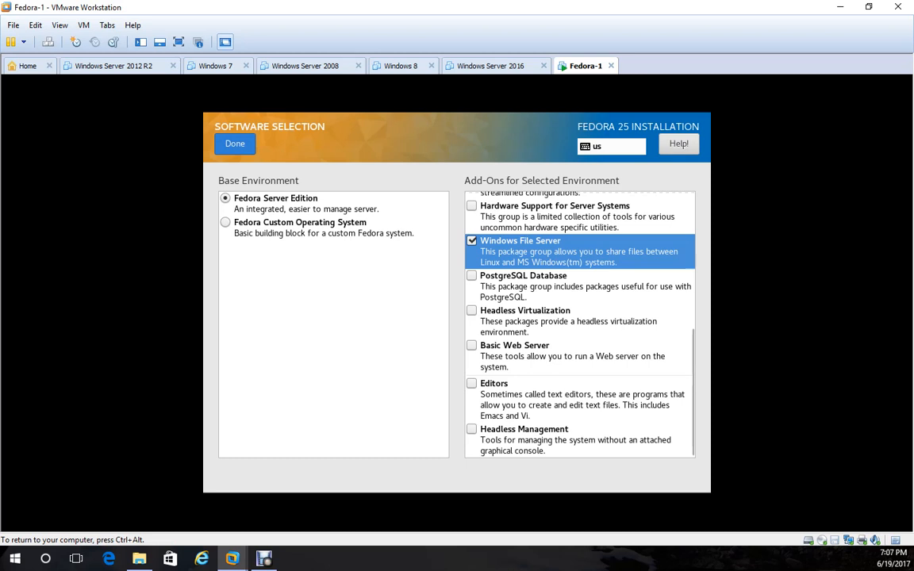
left_click(235, 144)
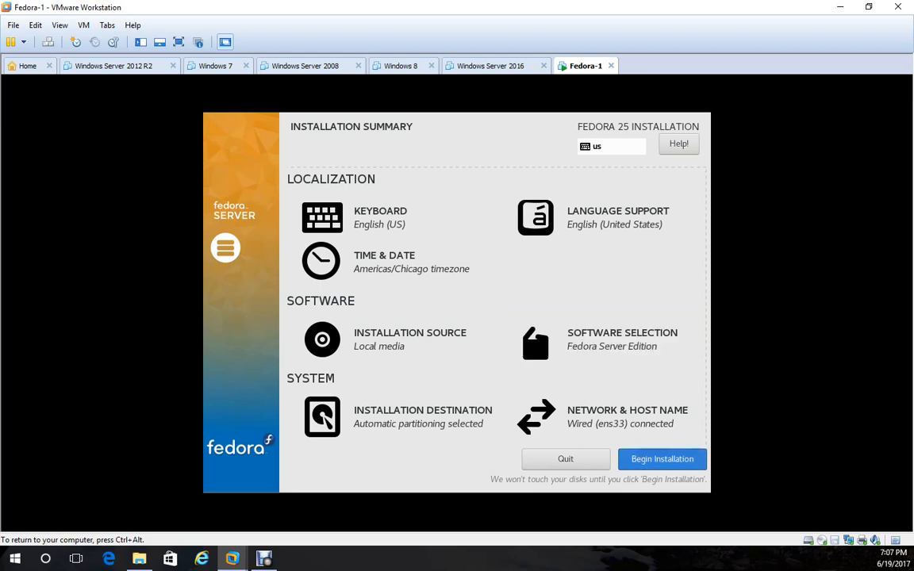
left_click(661, 458)
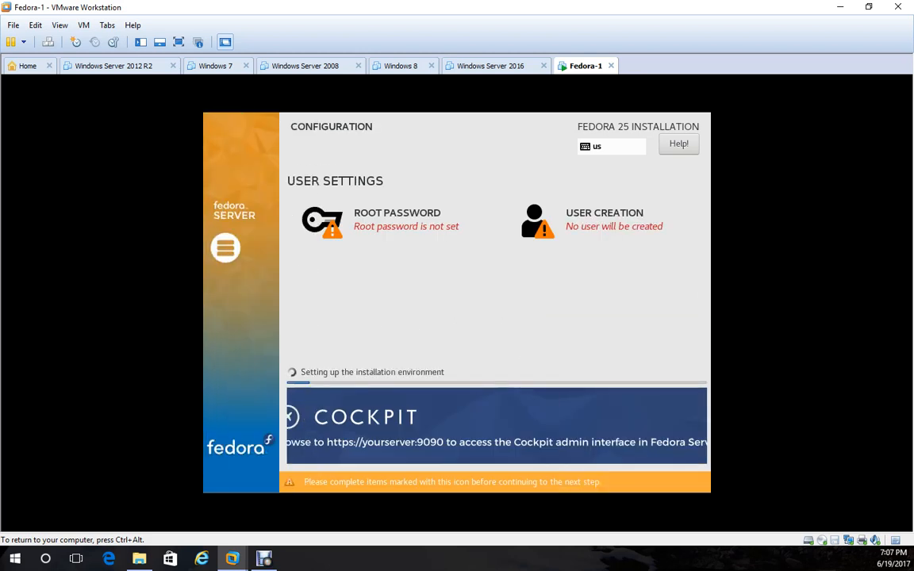
Replace the weak first attempt with a strong, confirmed root password.
left_click(396, 220)
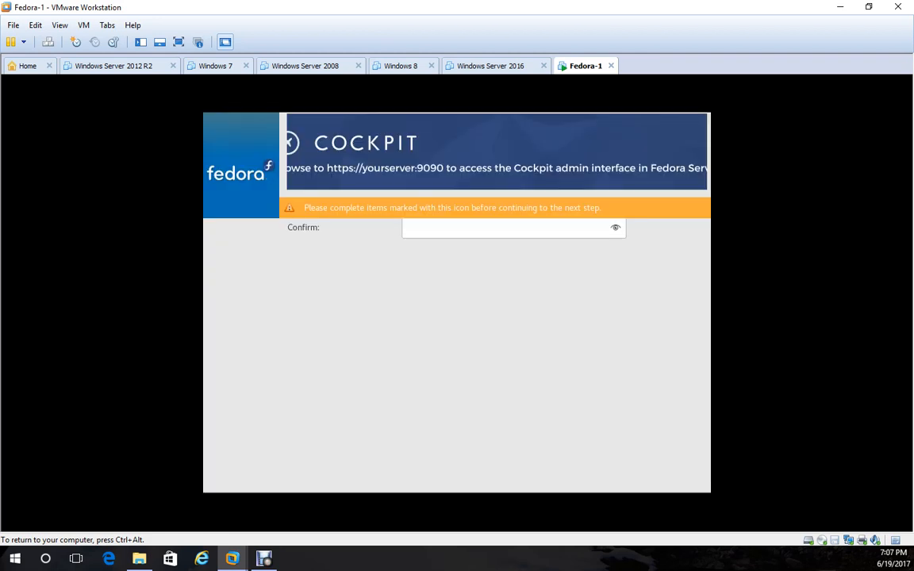
type("fedora1")
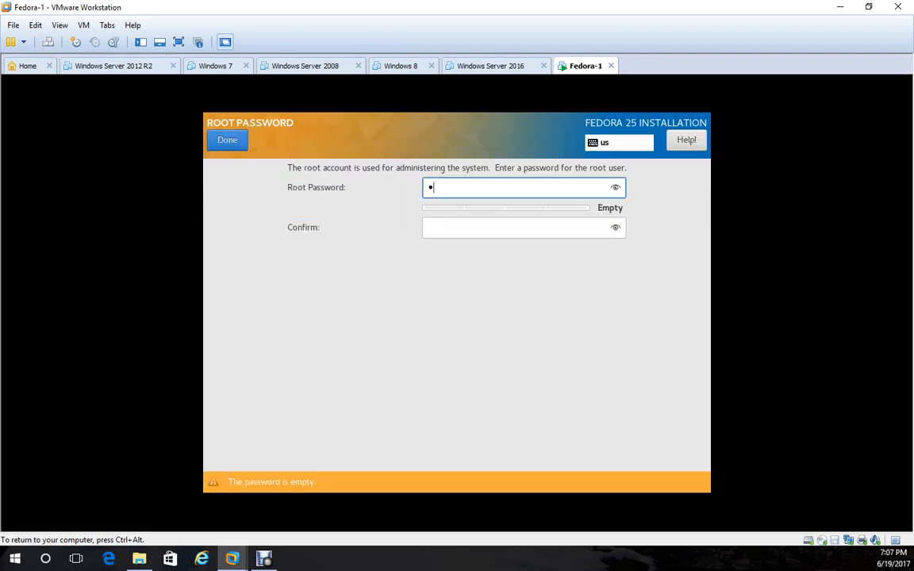
type("2")
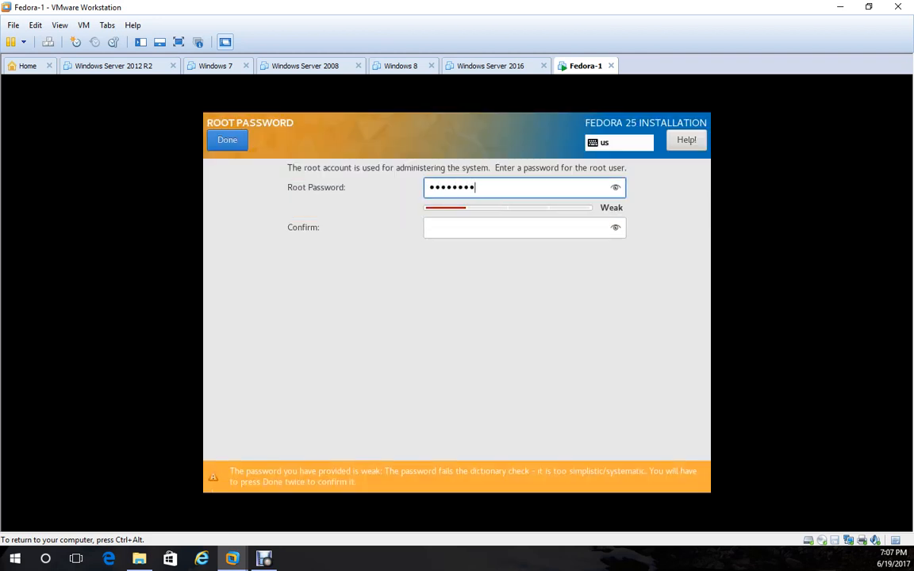
key("BackSpace")
key("BackSpace")
key("BackSpace")
key("BackSpace")
key("BackSpace")
key("BackSpace")
key("BackSpace")
key("BackSpace")
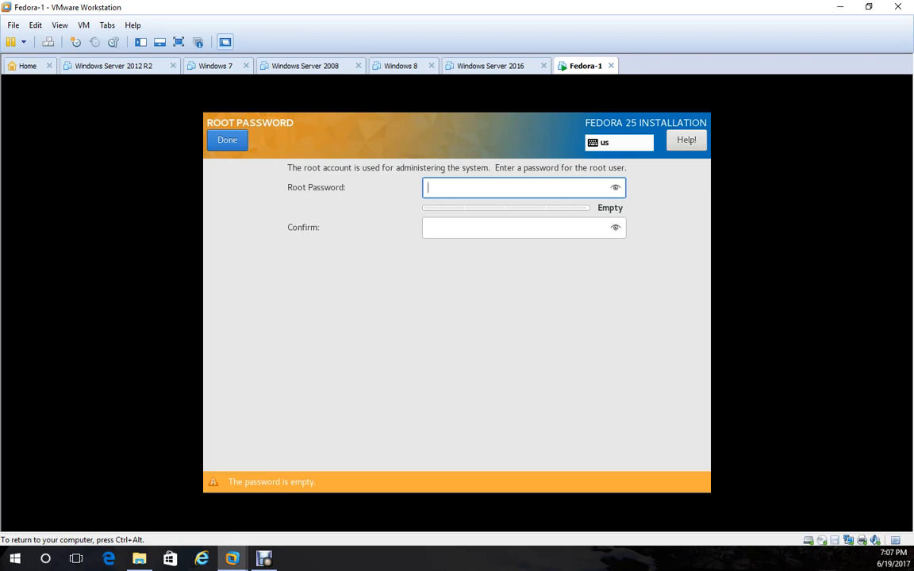
type("***************")
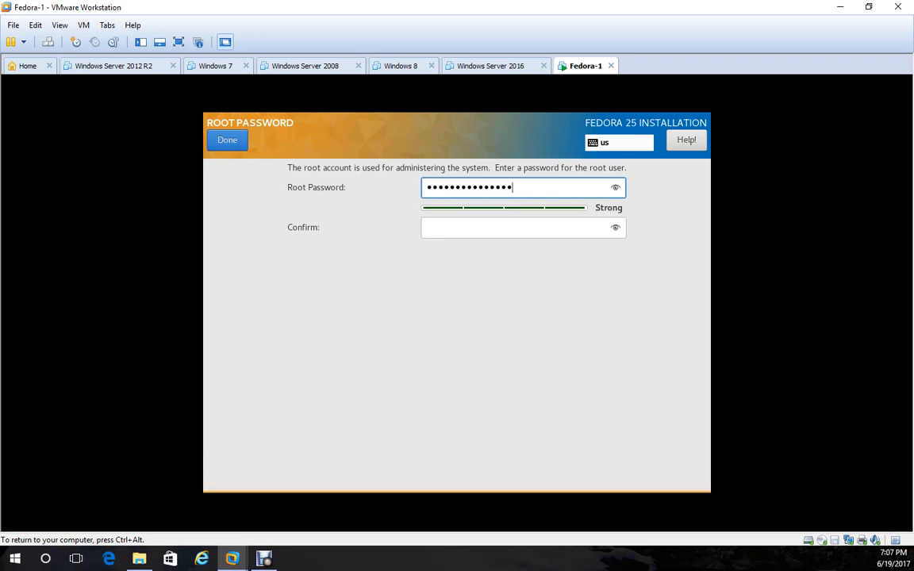
key("Tab")
type("***************")
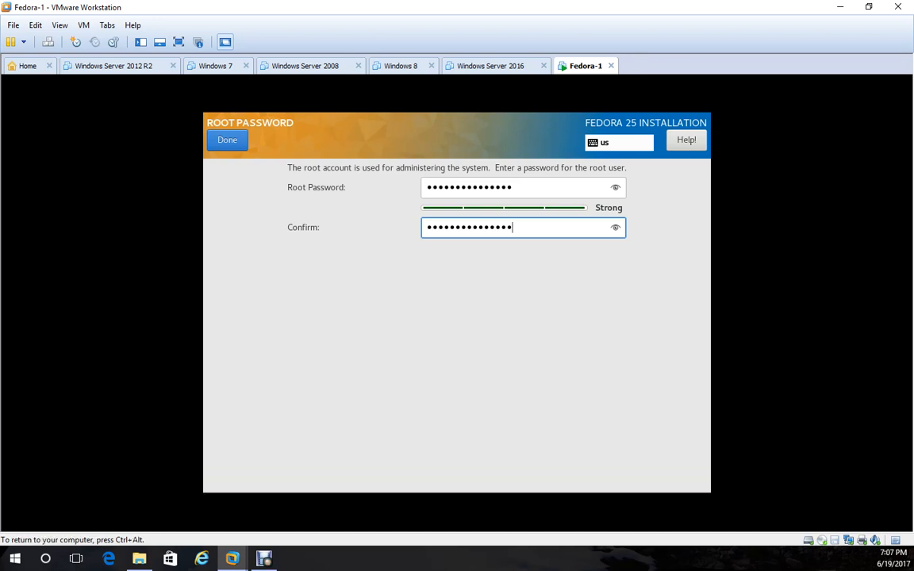
key("Return")
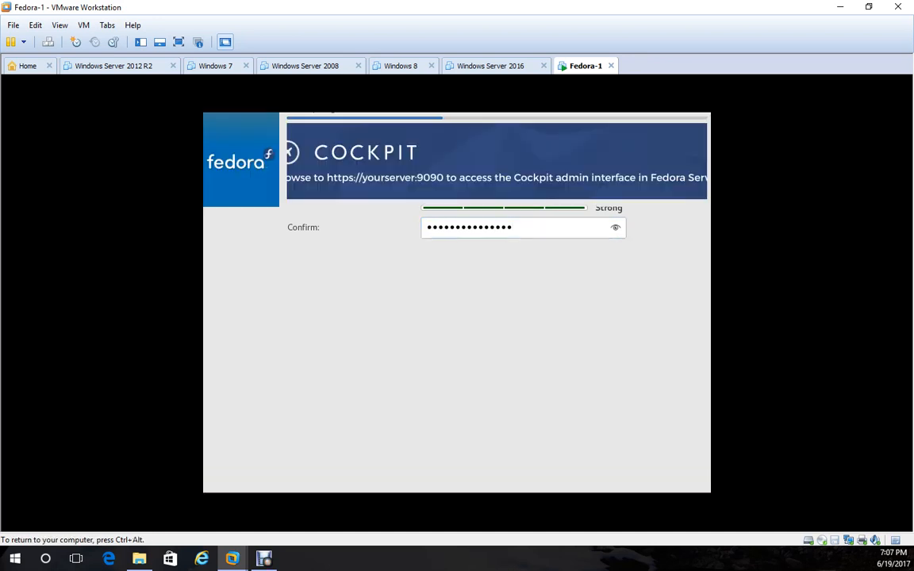
left_click(592, 219)
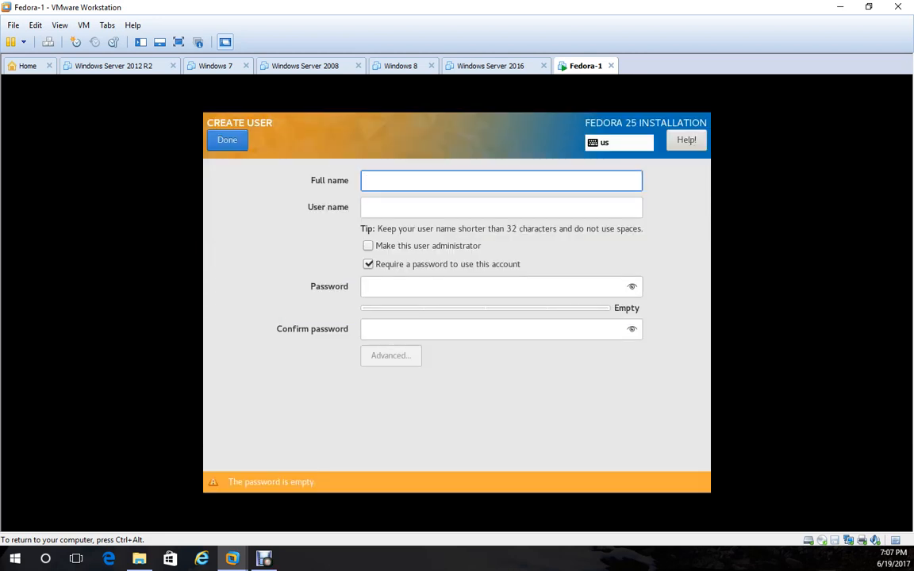
Define an administrator user with full name, user name and a confirmed password.
type("Matt")
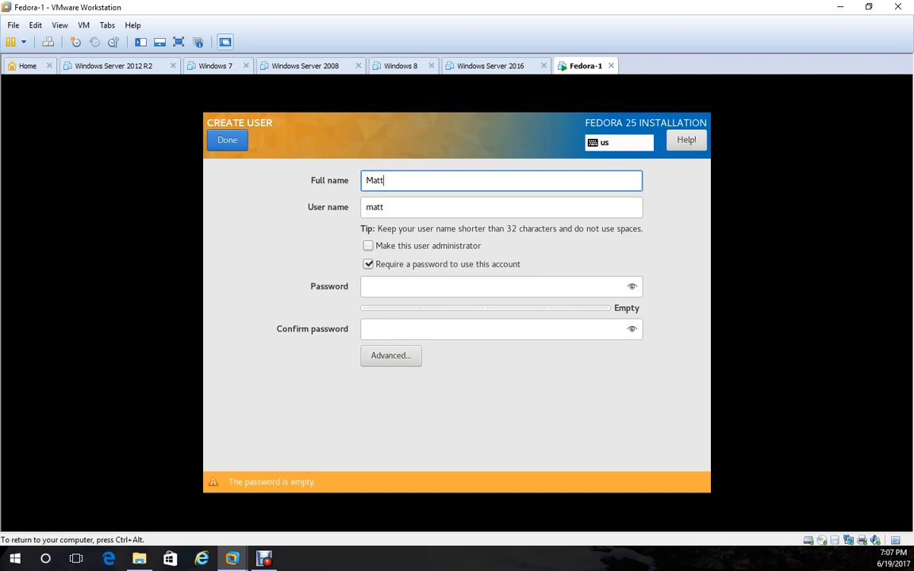
key("Tab")
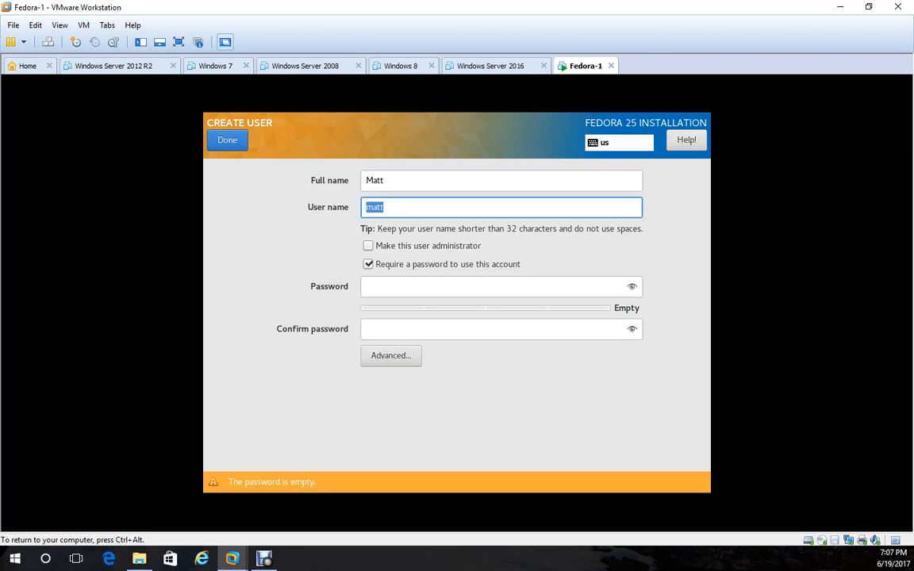
type("mdahl")
key("Tab")
key("space")
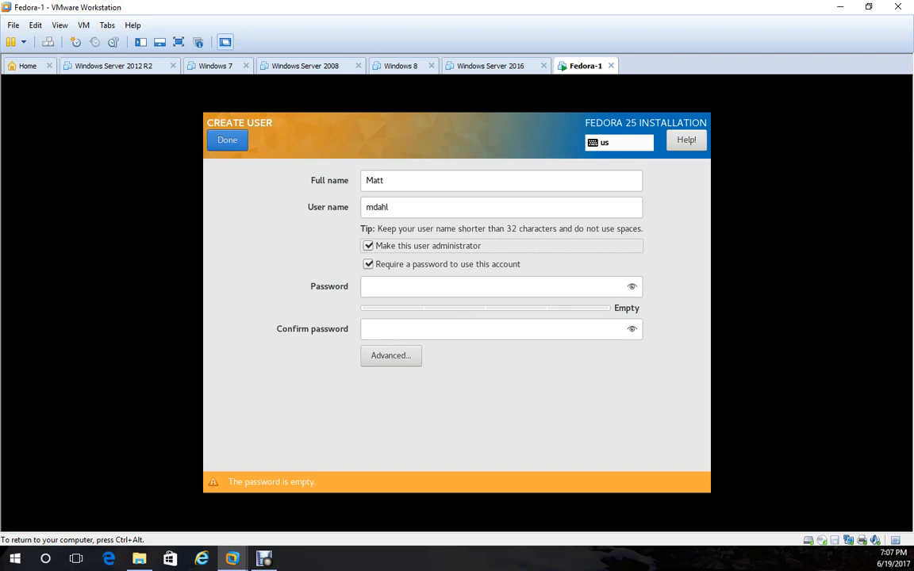
key("Tab")
key("Tab")
type("•••••••••")
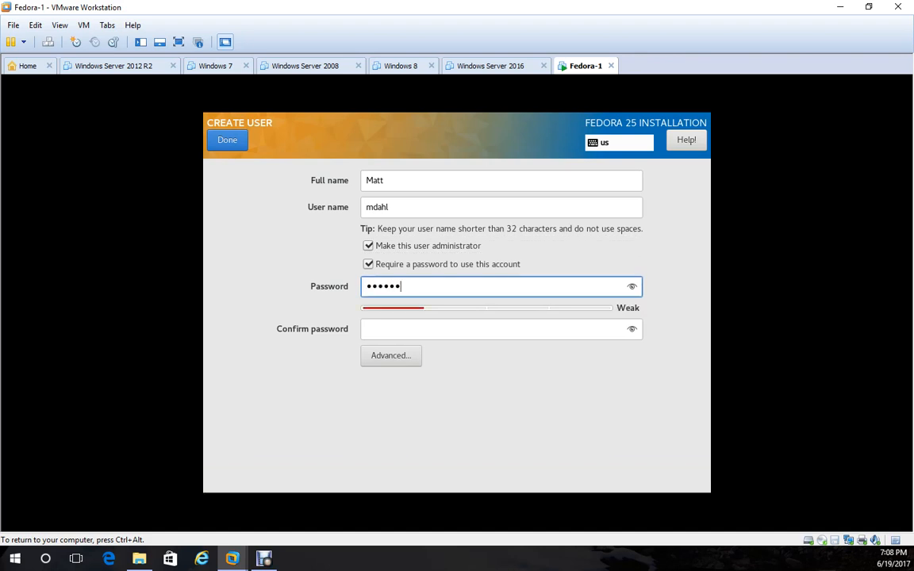
type("••••••")
key("Tab")
type("•••••••••••")
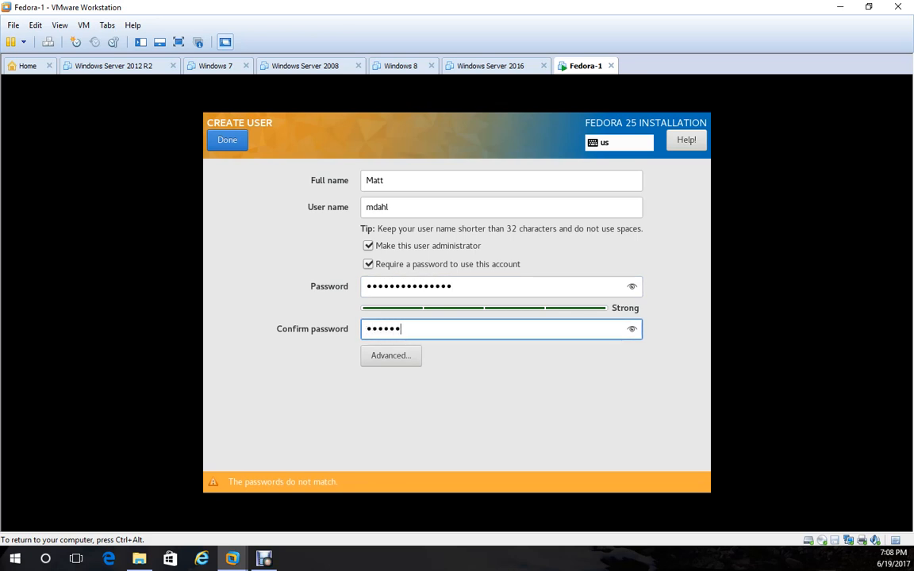
type("••••")
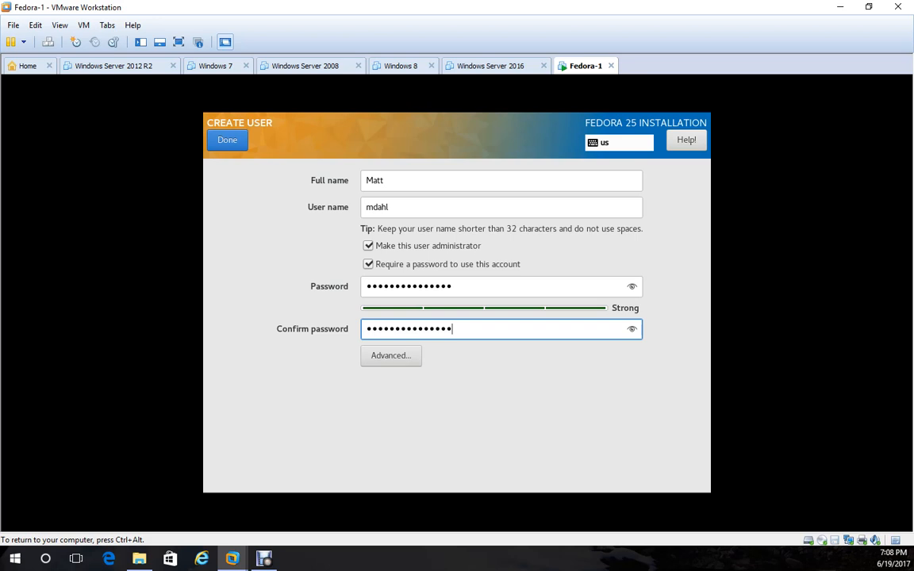
left_click(227, 140)
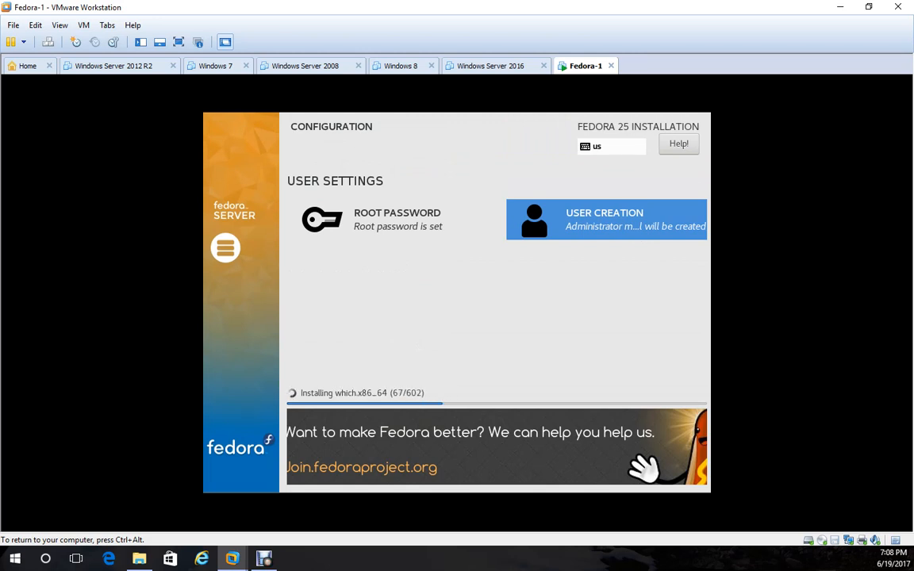
Release keyboard and mouse from the Fedora-1 VM while package installation continues.
key("ctrl+alt")
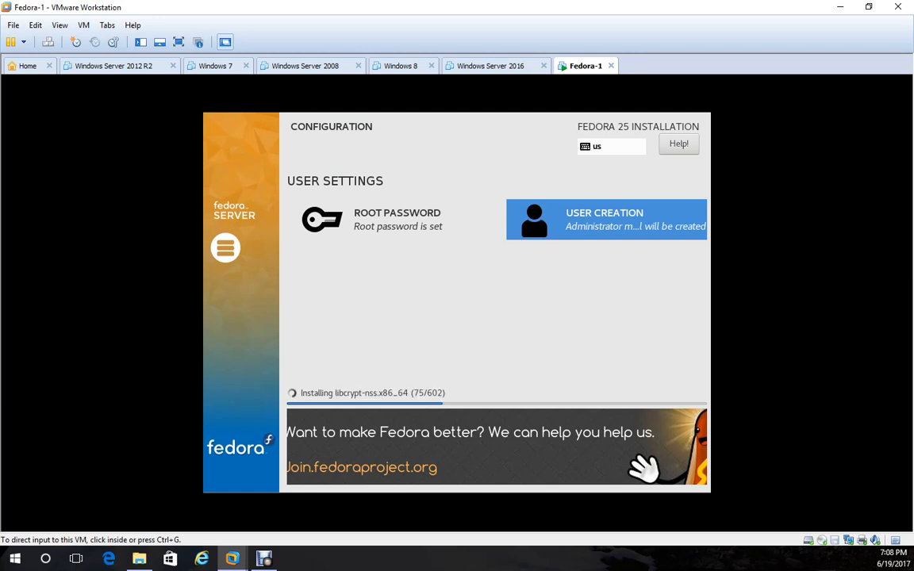
key("ctrl+g")
key("ctrl+alt")
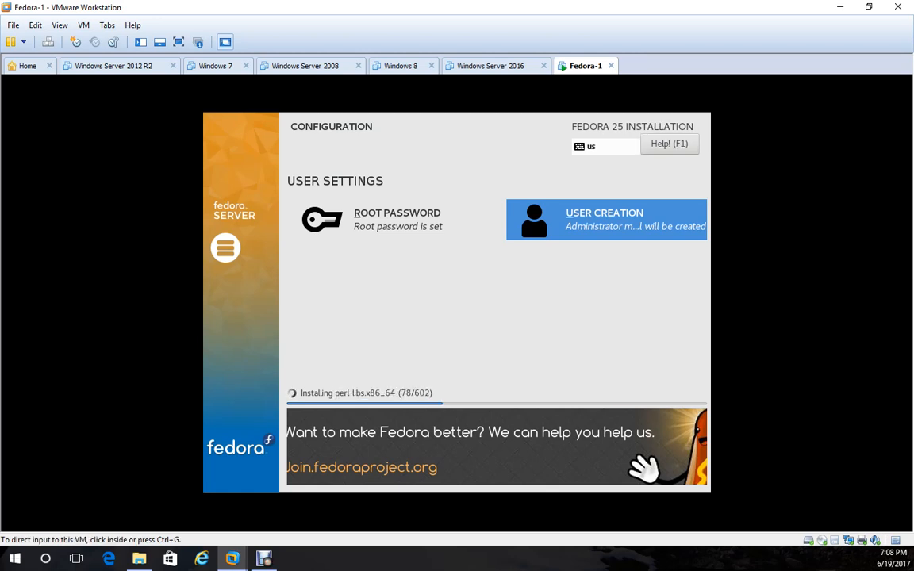